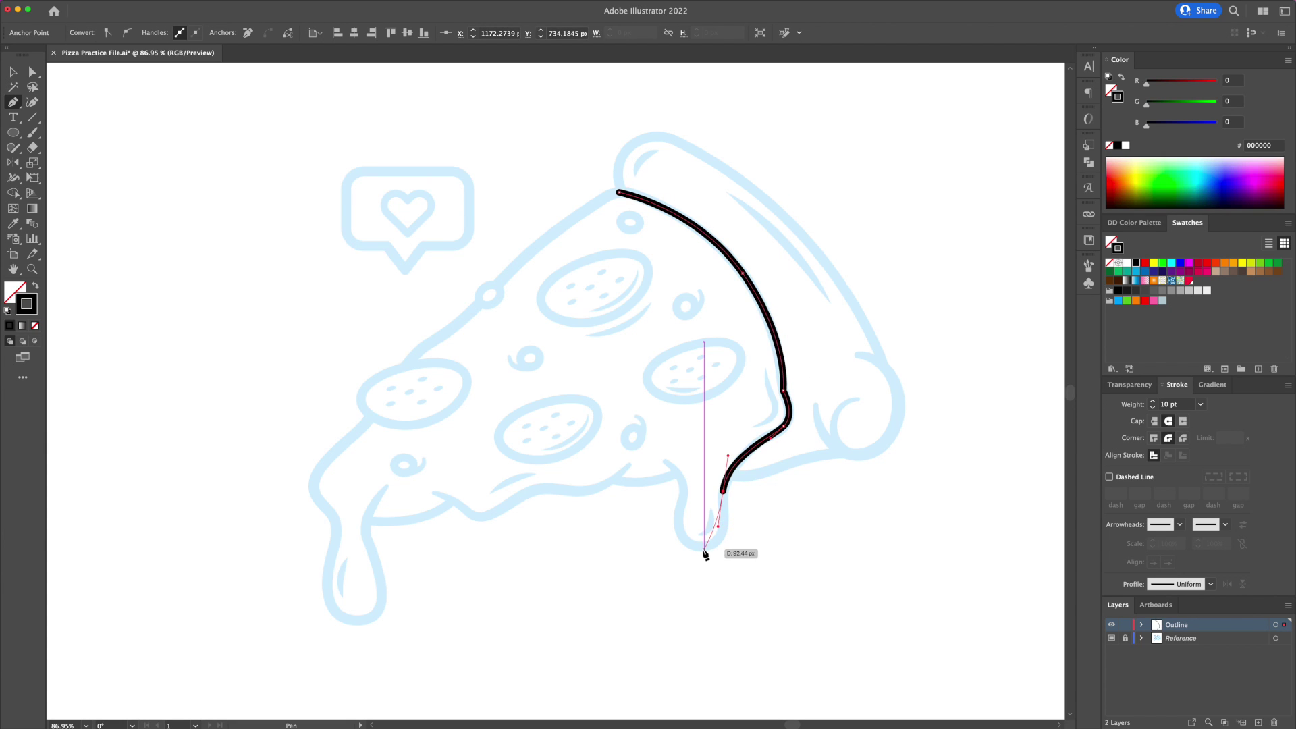
Step: Trace the melted cheese drip near the pizza slice's right corner with the Pen tool and finish the path
{"action": "left_click", "coordinate": [704, 549], "text": "super"}
{"action": "left_click_drag", "start_coordinate": [704, 545], "coordinate": [642, 551]}
{"action": "left_click_drag", "start_coordinate": [661, 455], "coordinate": [672, 421]}
{"action": "left_click_drag", "start_coordinate": [620, 372], "coordinate": [596, 359]}
{"action": "key", "text": "v"}
{"action": "left_click", "coordinate": [737, 382]}
Step: Trace the wavy lower cheese edge between the two drips with the Pen tool
{"action": "scroll", "coordinate": [737, 382], "scroll_direction": "left", "scroll_amount": 5}
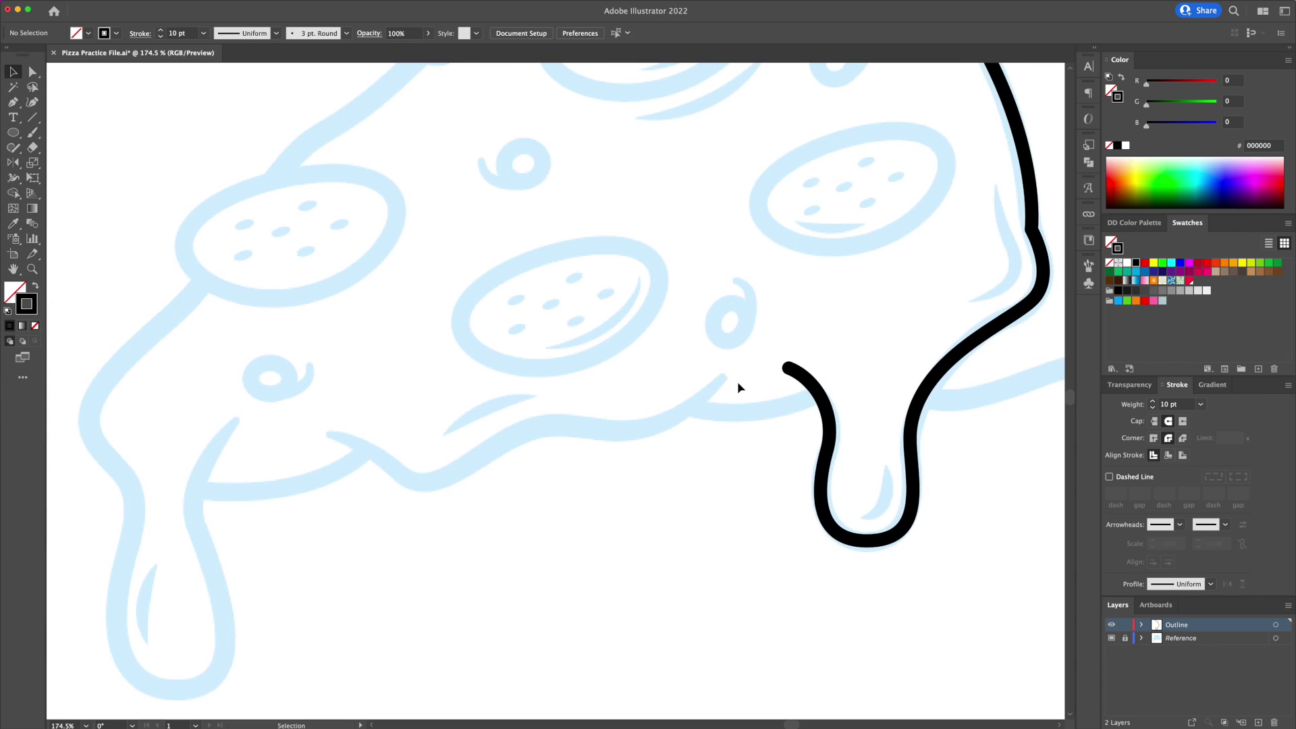
{"action": "key", "text": "p"}
{"action": "left_click_drag", "start_coordinate": [725, 373], "coordinate": [709, 387]}
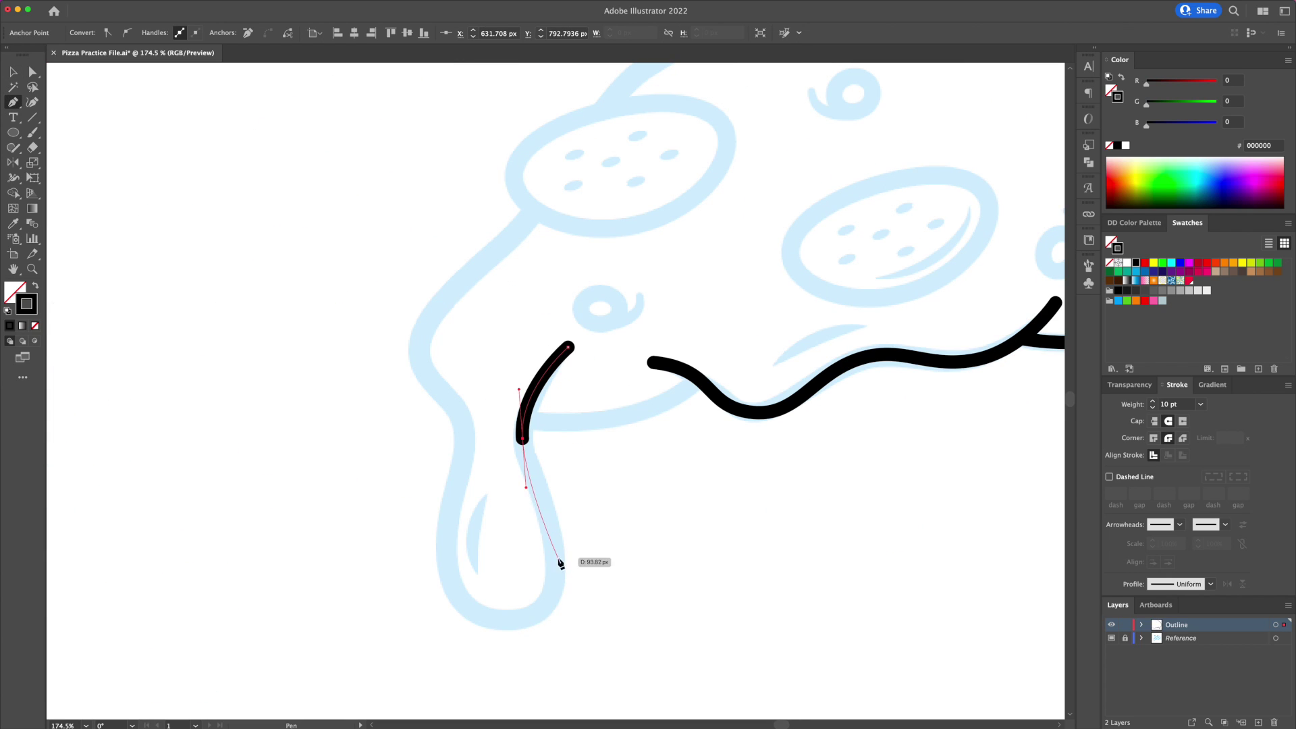
Step: Trace the left cheese drip, the slice's tip and its long left edge up to the crust with the Pen tool
{"action": "mouse_move", "coordinate": [558, 558]}
{"action": "left_mouse_down"}
{"action": "mouse_move", "coordinate": [558, 610]}
{"action": "mouse_move", "coordinate": [467, 621]}
{"action": "left_mouse_up"}
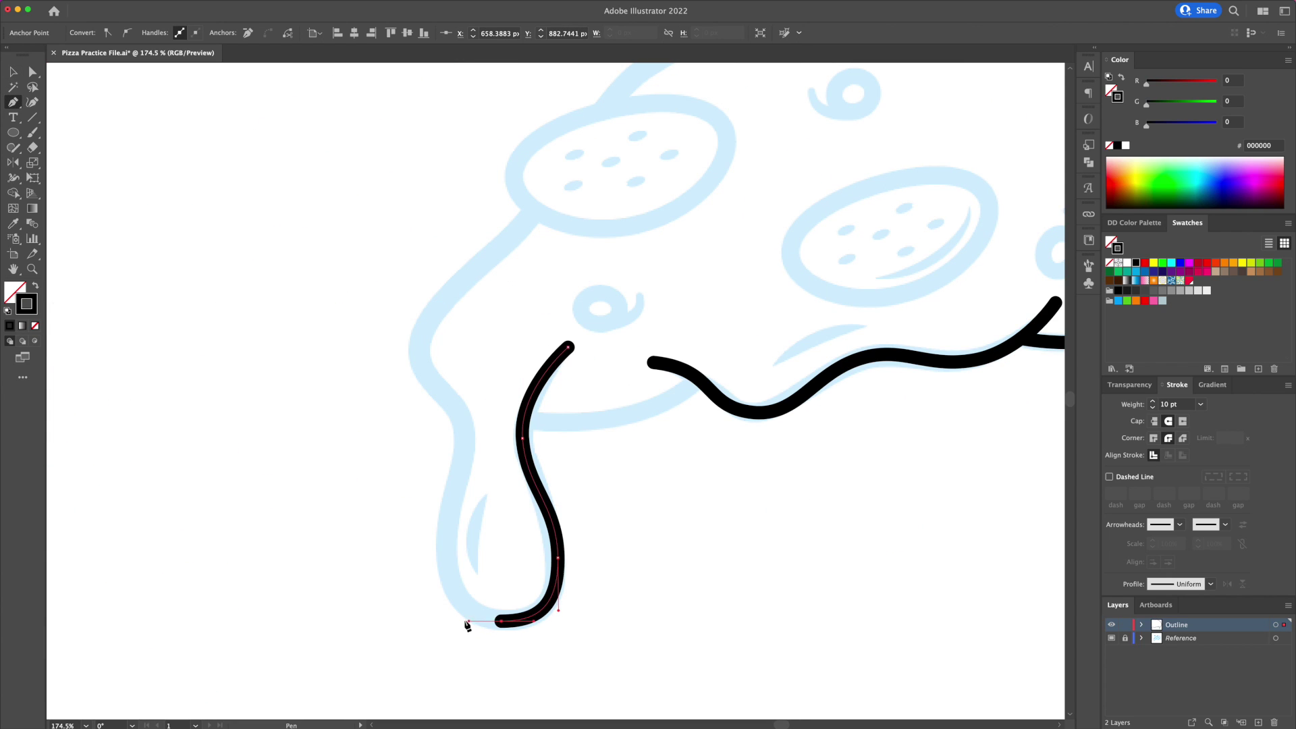
{"action": "left_click_drag", "start_coordinate": [446, 521], "coordinate": [460, 450]}
{"action": "left_click_drag", "start_coordinate": [450, 400], "coordinate": [427, 377]}
{"action": "left_click_drag", "start_coordinate": [438, 311], "coordinate": [425, 519]}
{"action": "left_click_drag", "start_coordinate": [521, 379], "coordinate": [575, 302]}
{"action": "left_click_drag", "start_coordinate": [695, 226], "coordinate": [760, 161]}
{"action": "left_click_drag", "start_coordinate": [760, 161], "coordinate": [505, 398]}
{"action": "left_click_drag", "start_coordinate": [588, 317], "coordinate": [706, 321]}
{"action": "left_click", "coordinate": [702, 250]}
{"action": "key", "text": "v"}
Step: Trace the curved crust underside between the left drip and the wavy cheese edge
{"action": "key", "text": "a"}
{"action": "key", "text": "z"}
{"action": "left_click_drag", "start_coordinate": [775, 381], "coordinate": [665, 132]}
{"action": "left_click_drag", "start_coordinate": [381, 449], "coordinate": [433, 449]}
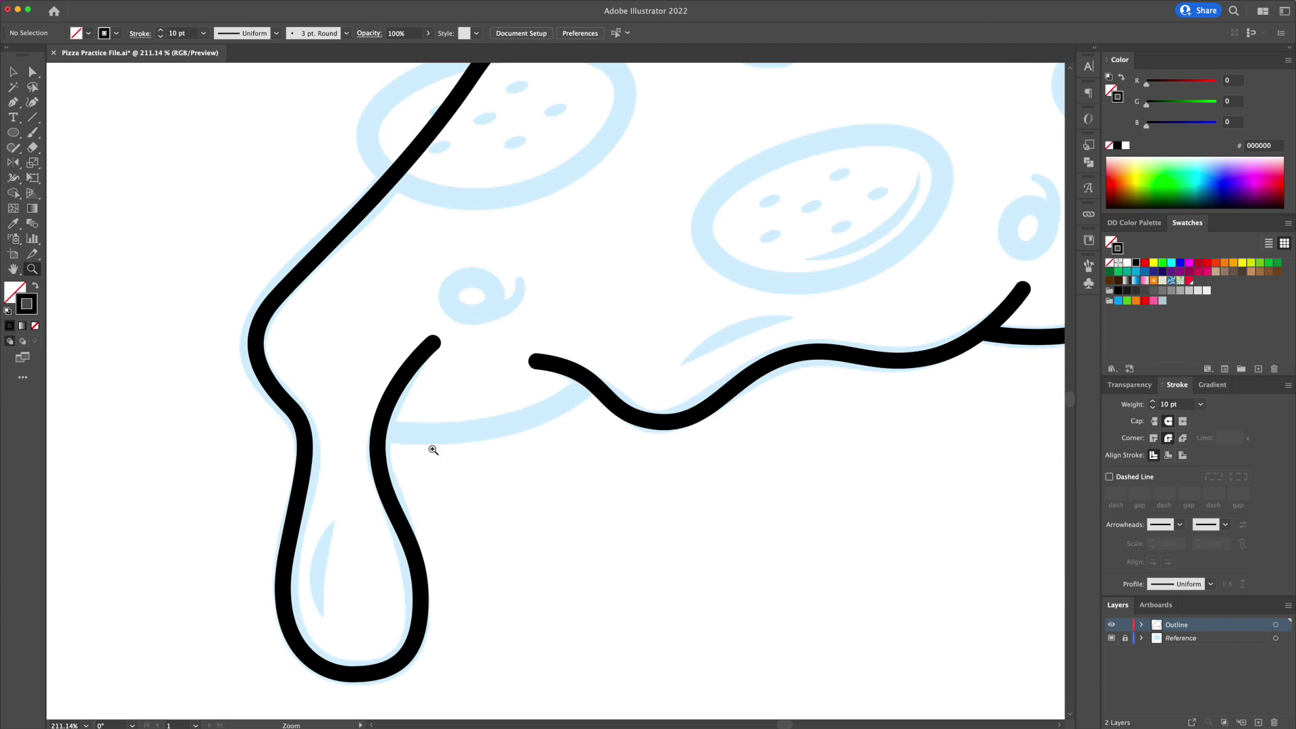
{"action": "key", "text": "p"}
{"action": "left_click", "coordinate": [387, 431]}
{"action": "left_click_drag", "start_coordinate": [590, 389], "coordinate": [676, 315]}
{"action": "key", "text": "v"}
{"action": "left_click", "coordinate": [651, 527]}
Step: Trace the rounded, curled end of the crust at the slice's right side as an open path
{"action": "key", "text": "z"}
{"action": "left_click_drag", "start_coordinate": [810, 513], "coordinate": [756, 513]}
{"action": "left_click_drag", "start_coordinate": [756, 513], "coordinate": [340, 602]}
{"action": "left_click_drag", "start_coordinate": [496, 208], "coordinate": [513, 209]}
{"action": "left_click_drag", "start_coordinate": [782, 477], "coordinate": [837, 427]}
{"action": "key", "text": "p"}
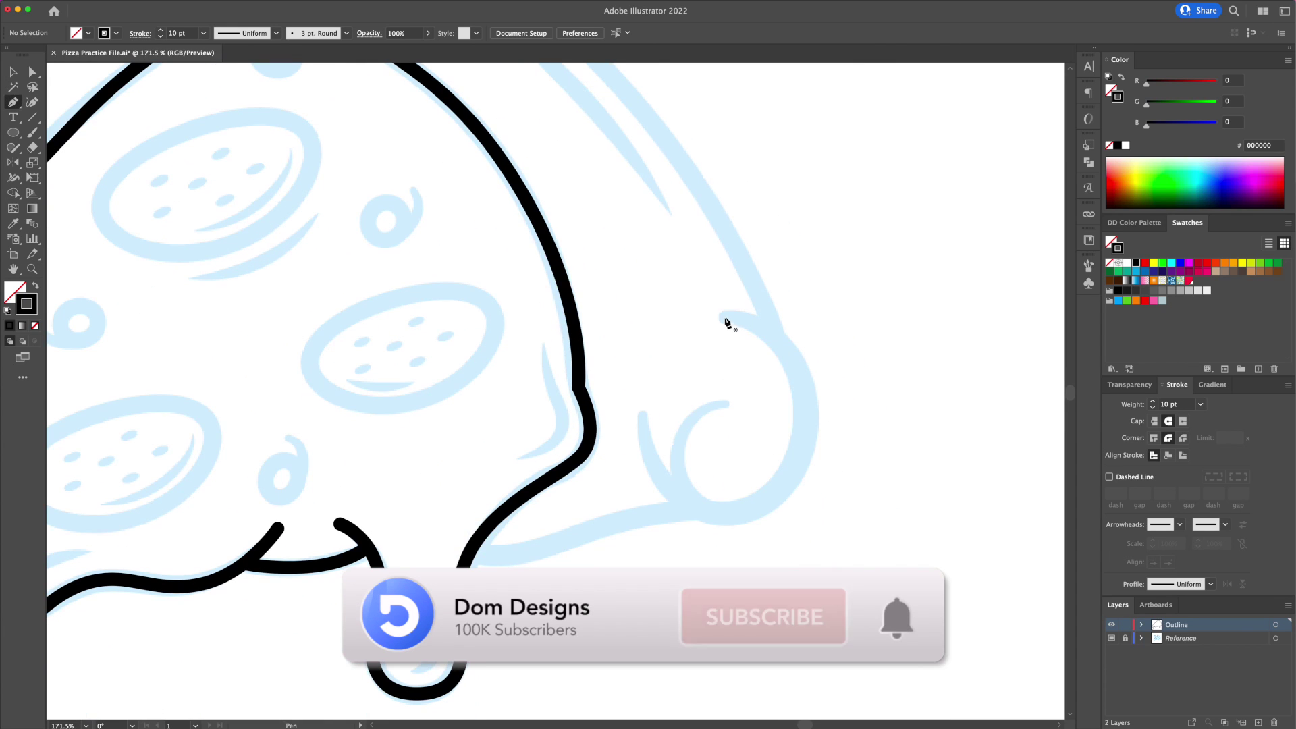
{"action": "left_click_drag", "start_coordinate": [722, 316], "coordinate": [754, 322]}
{"action": "left_click_drag", "start_coordinate": [802, 445], "coordinate": [785, 540]}
{"action": "left_click_drag", "start_coordinate": [642, 420], "coordinate": [627, 308]}
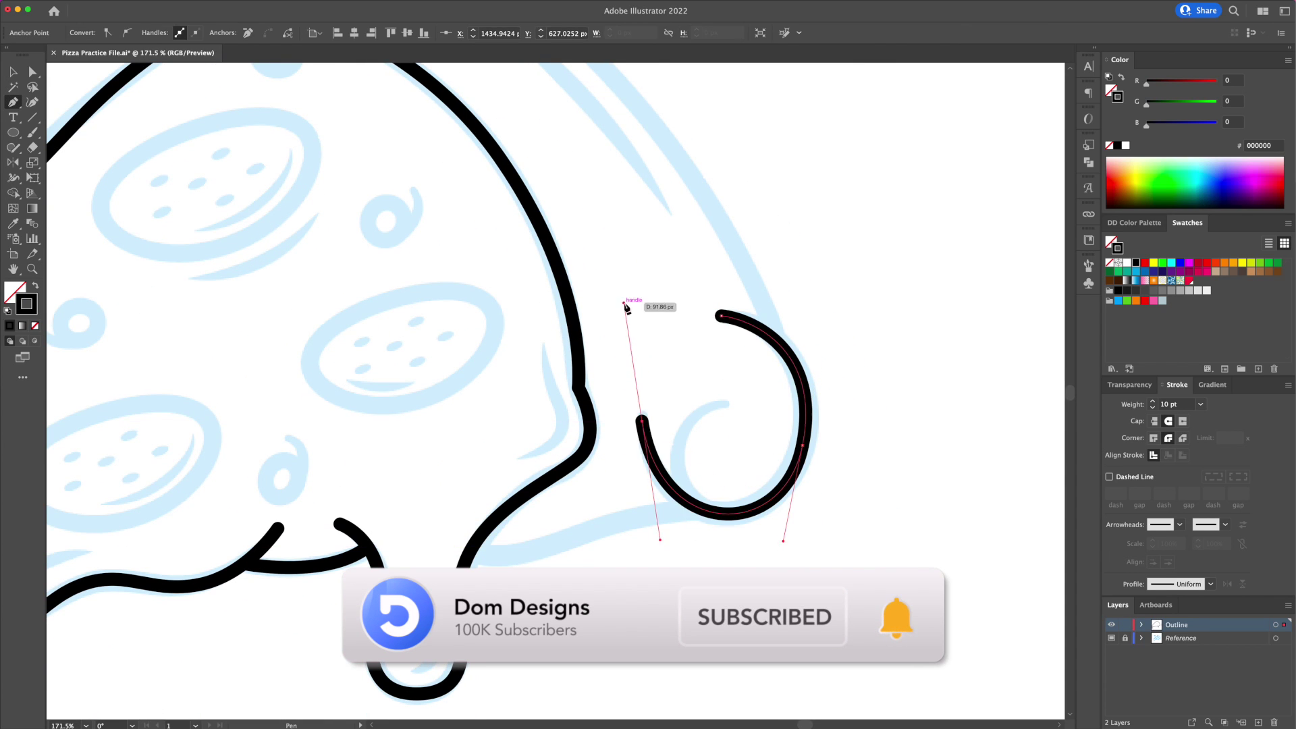
{"action": "key", "text": "v"}
{"action": "left_click", "coordinate": [791, 513]}
Step: Trace the crust's lower edge from the right drip to the curled end, and start its outer edge
{"action": "key", "text": "p"}
{"action": "left_click", "coordinate": [471, 549]}
{"action": "left_click_drag", "start_coordinate": [533, 548], "coordinate": [589, 533]}
{"action": "left_click_drag", "start_coordinate": [703, 509], "coordinate": [783, 509]}
{"action": "key", "text": "v"}
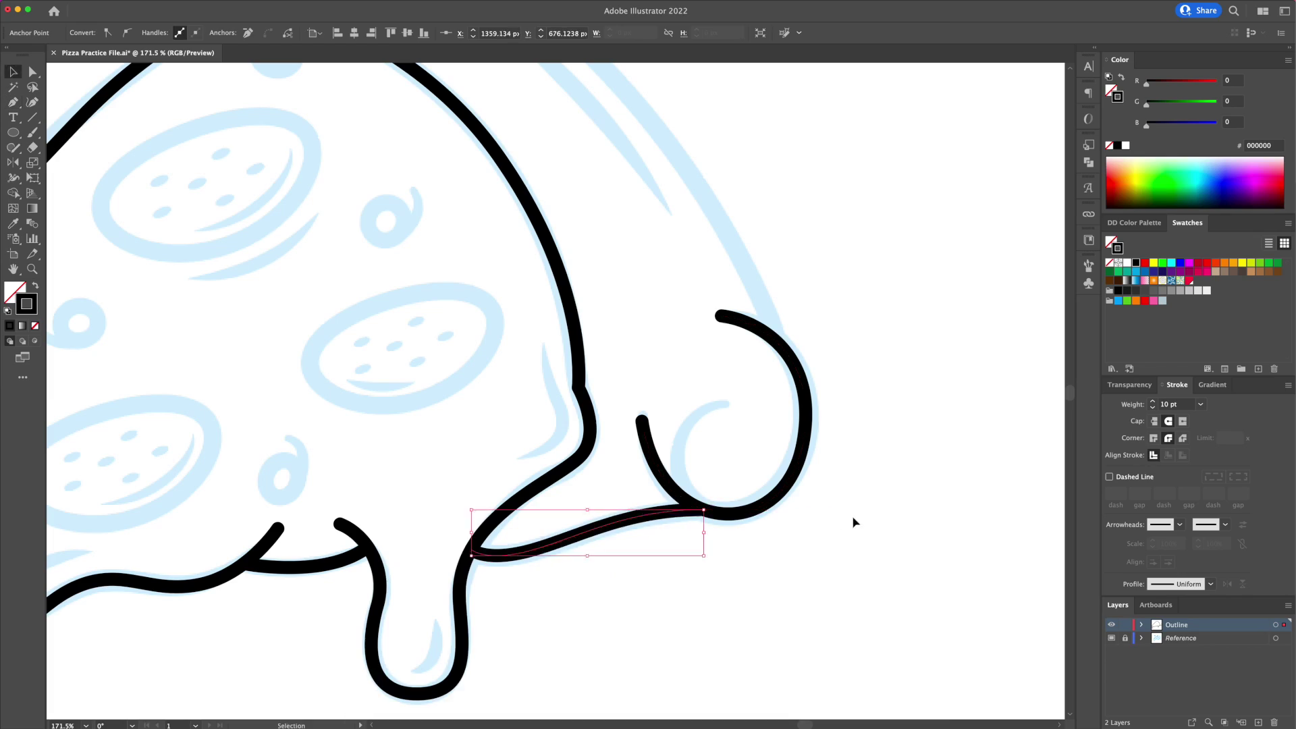
{"action": "left_click_drag", "start_coordinate": [695, 255], "coordinate": [579, 160]}
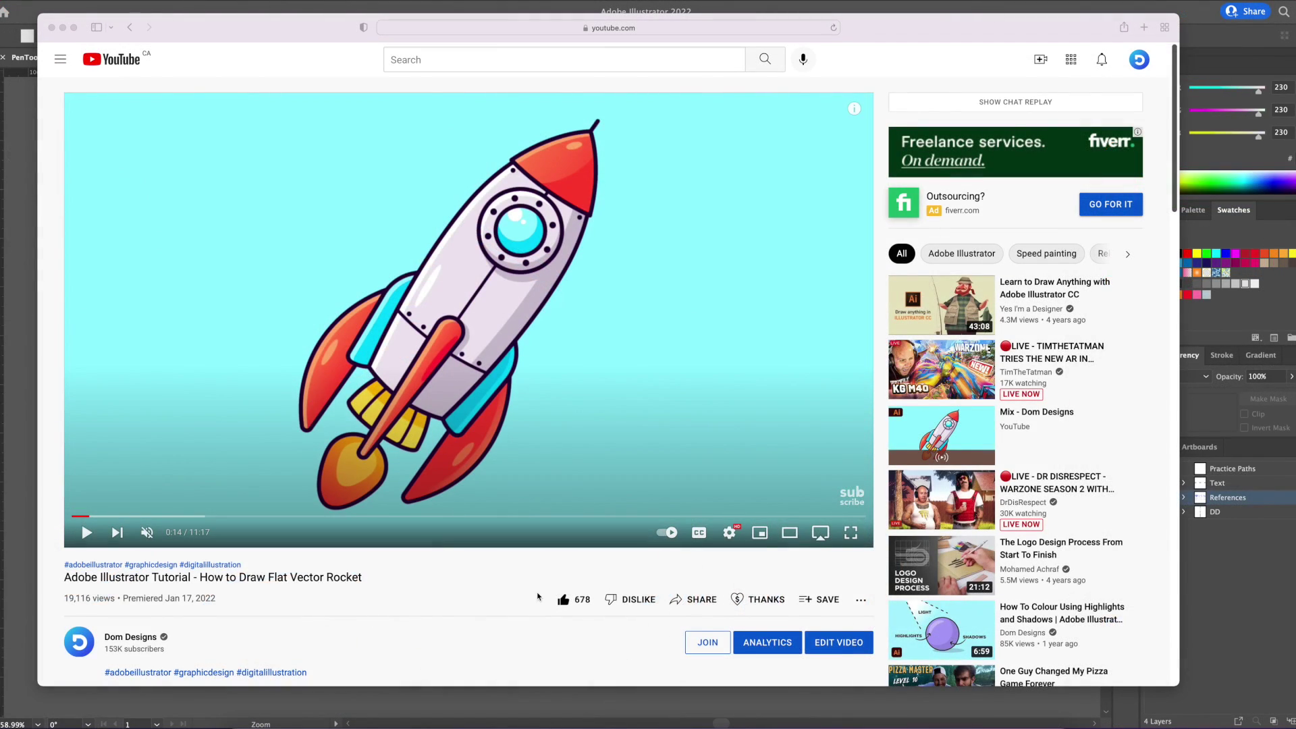
Step: Open the Dom Designs channel's membership offer on YouTube and review the Bronze tier's perks
{"action": "scroll", "coordinate": [538, 596], "scroll_direction": "down", "scroll_amount": 3}
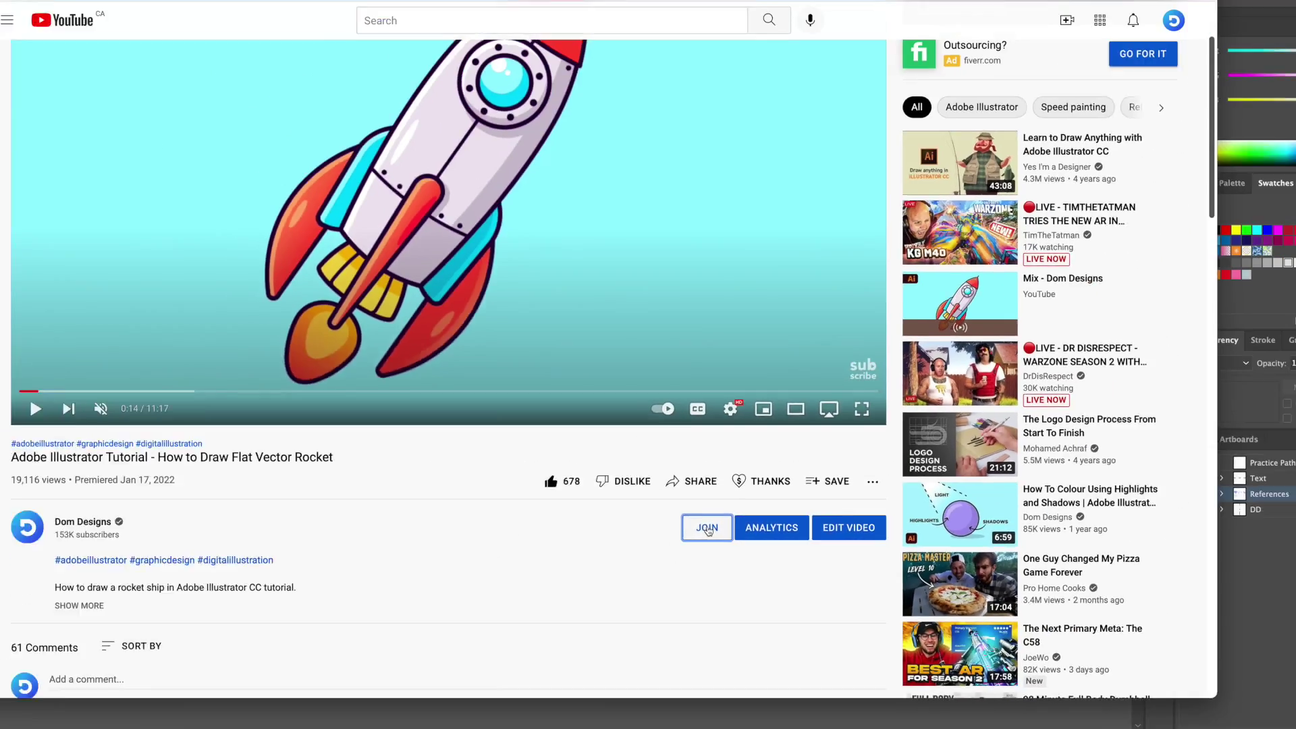
{"action": "left_click", "coordinate": [692, 507]}
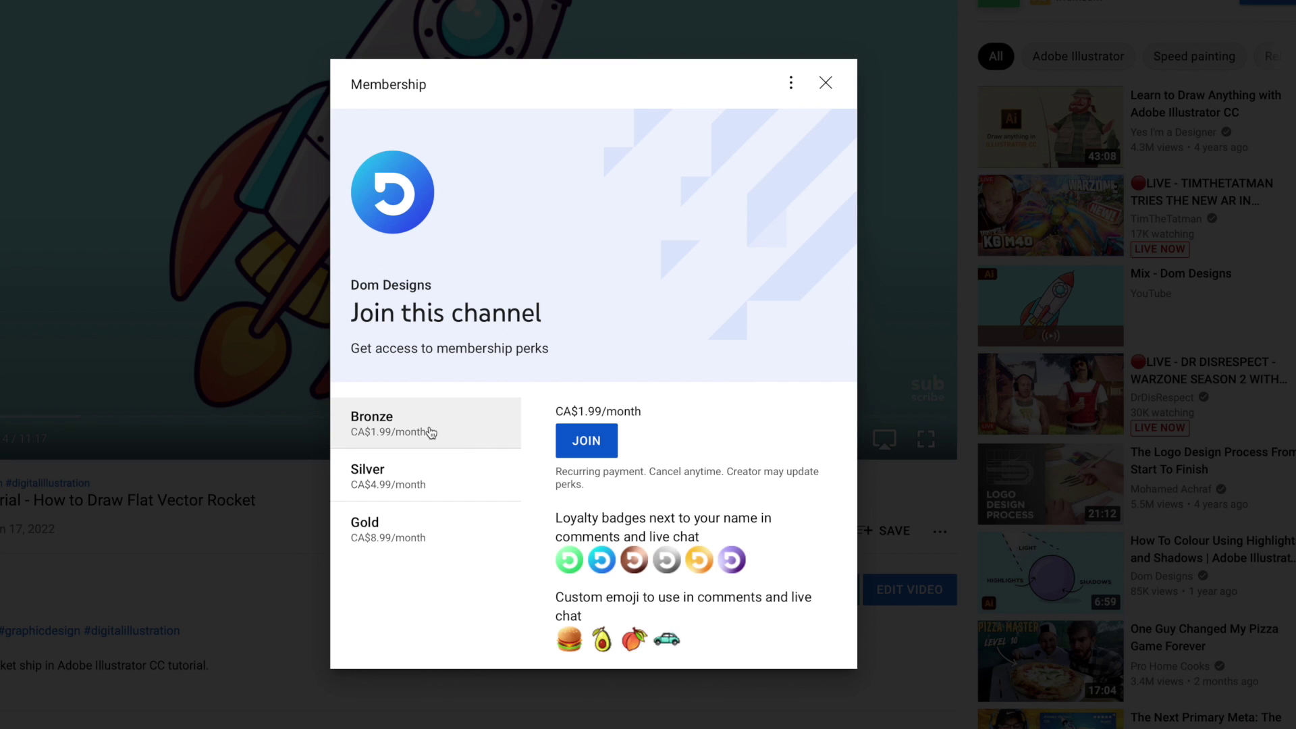
{"action": "scroll", "coordinate": [658, 510], "scroll_direction": "down", "scroll_amount": 1}
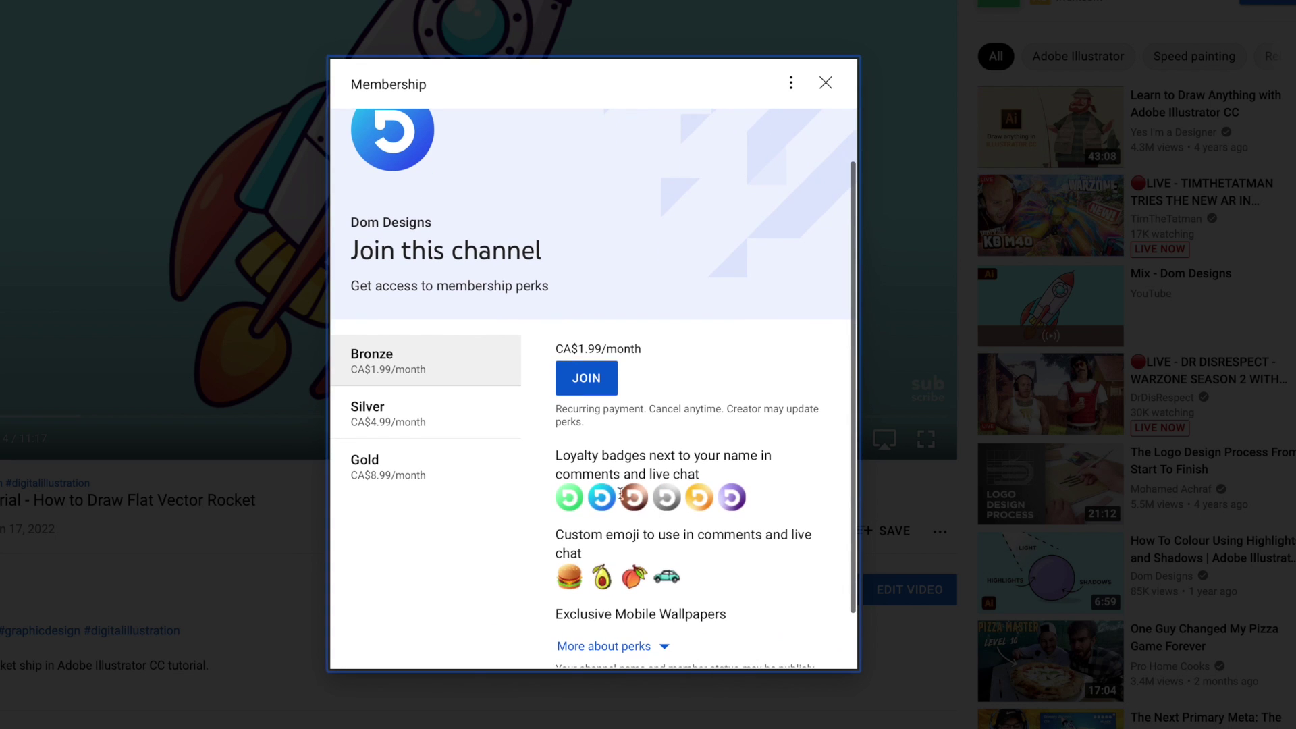
{"action": "scroll", "coordinate": [637, 535], "scroll_direction": "down", "scroll_amount": 1}
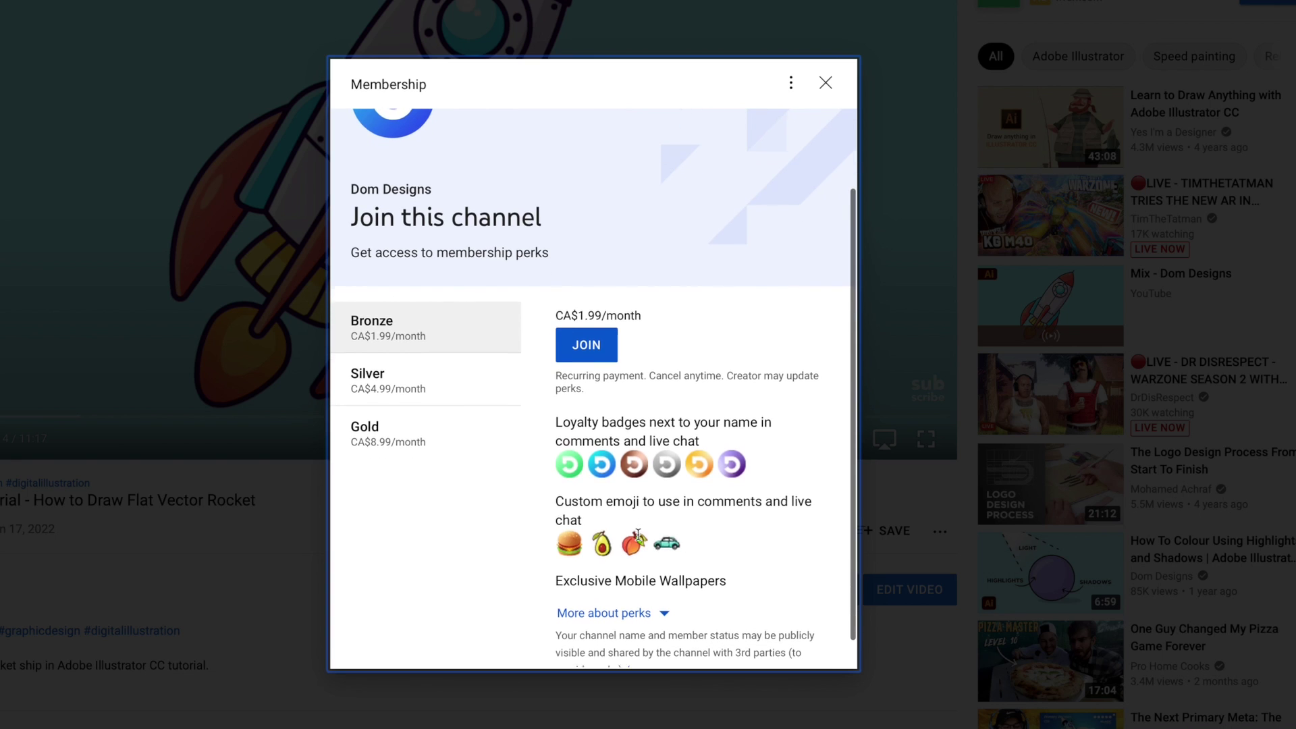
{"action": "left_click_drag", "start_coordinate": [556, 578], "coordinate": [698, 579]}
{"action": "left_click", "coordinate": [505, 564]}
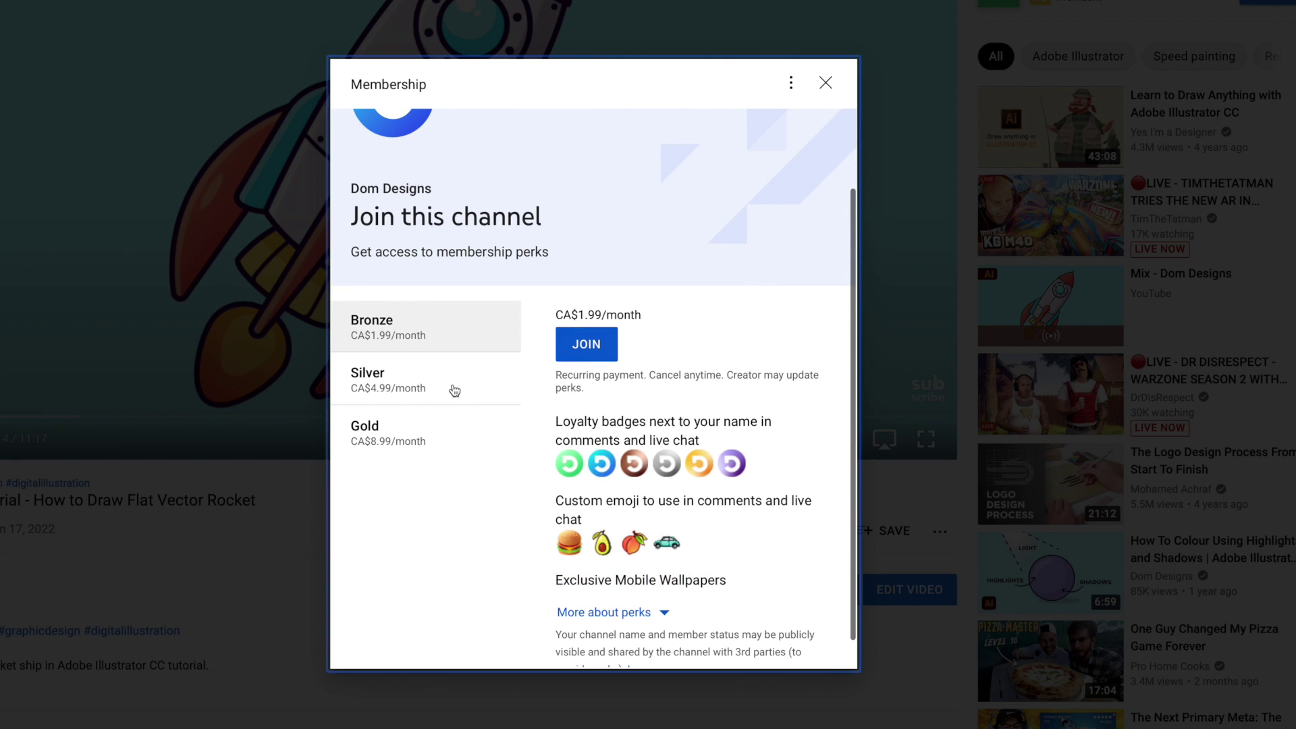
Step: Review the Silver membership tier's perks, including the expanded details about the Ai files with sketches and colors
{"action": "left_click", "coordinate": [453, 391]}
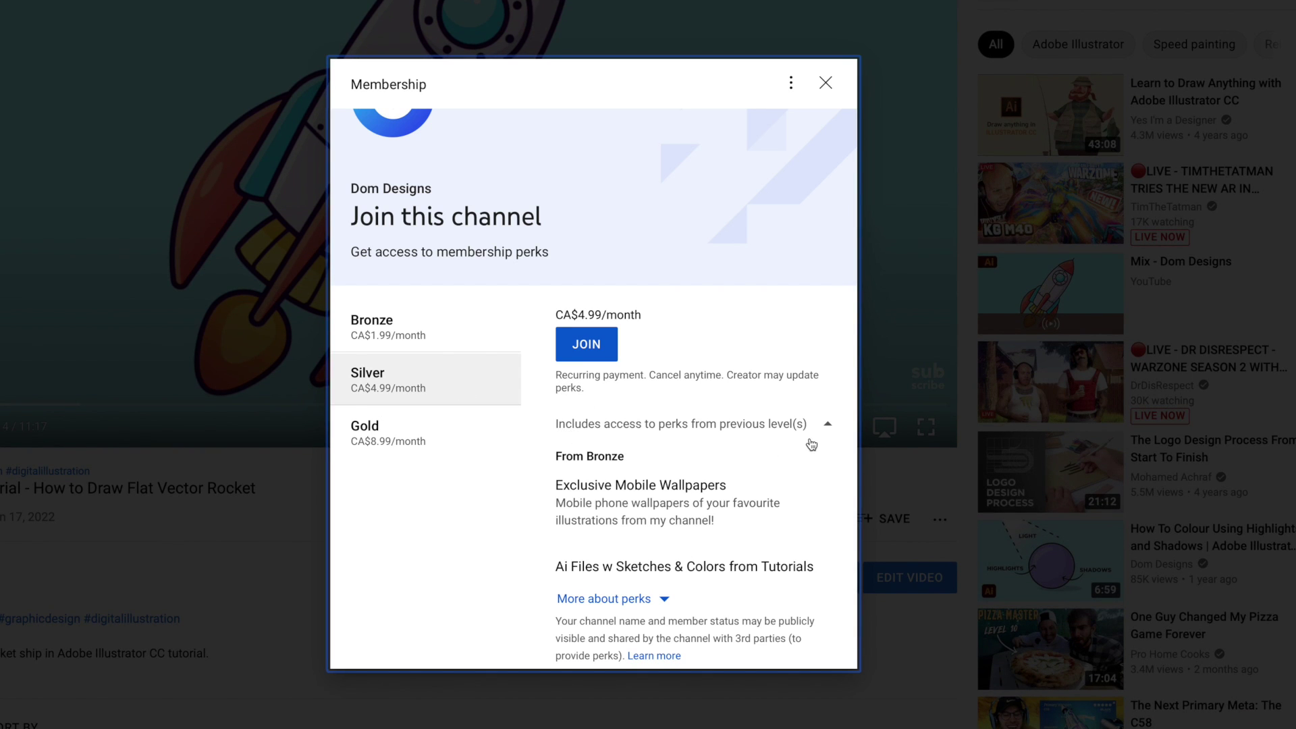
{"action": "left_click", "coordinate": [664, 600]}
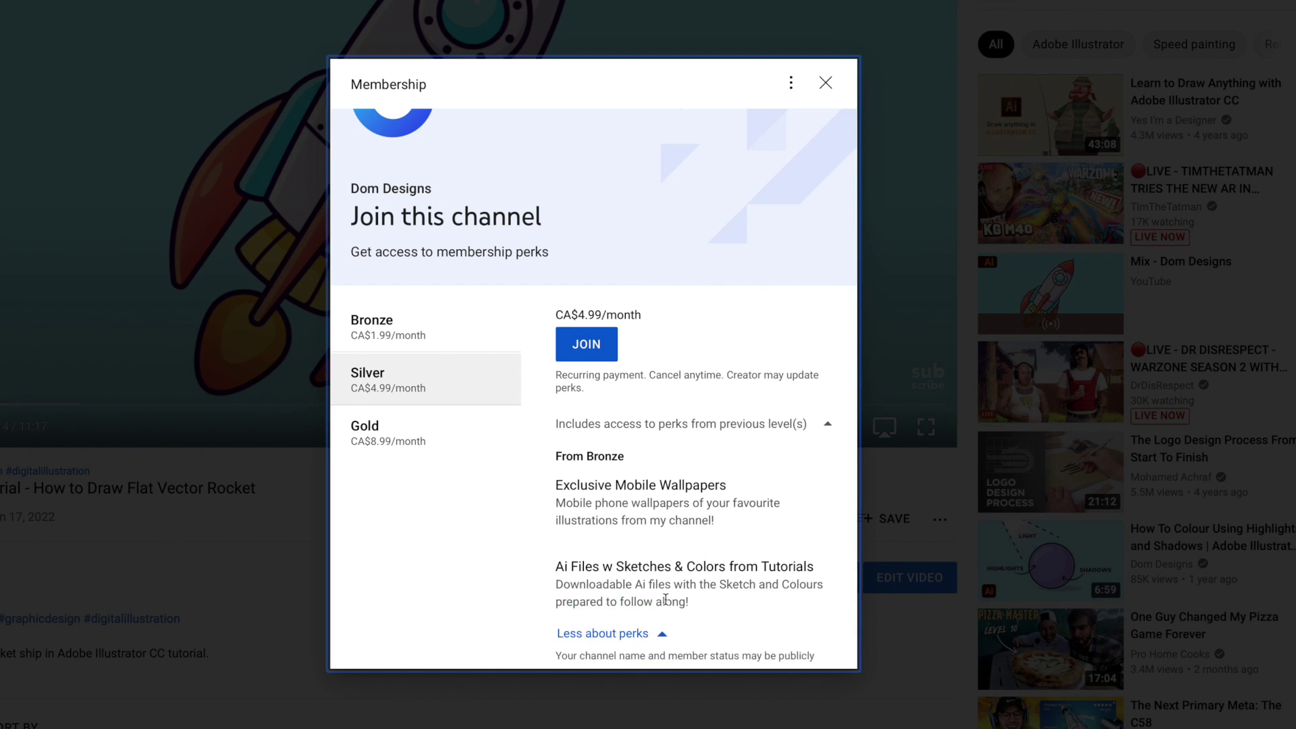
{"action": "scroll", "coordinate": [664, 599], "scroll_direction": "down", "scroll_amount": 1}
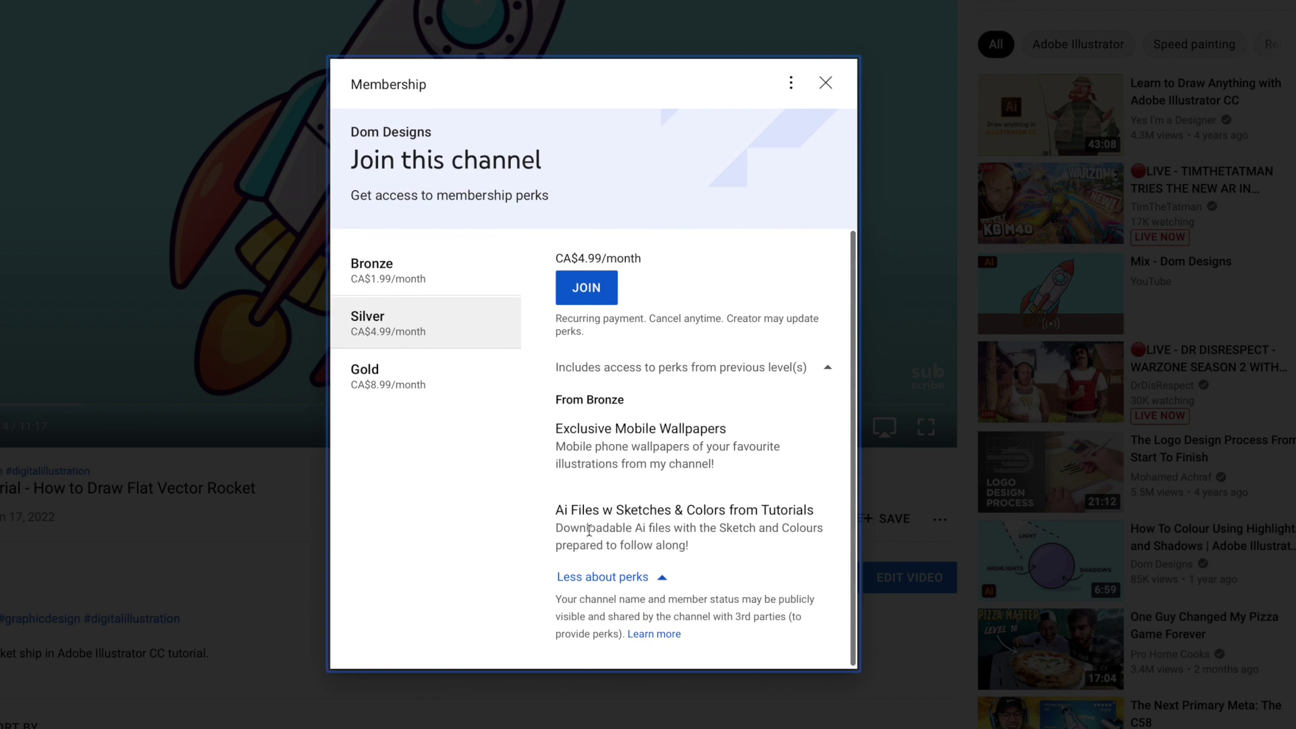
{"action": "left_click_drag", "start_coordinate": [557, 515], "coordinate": [712, 554]}
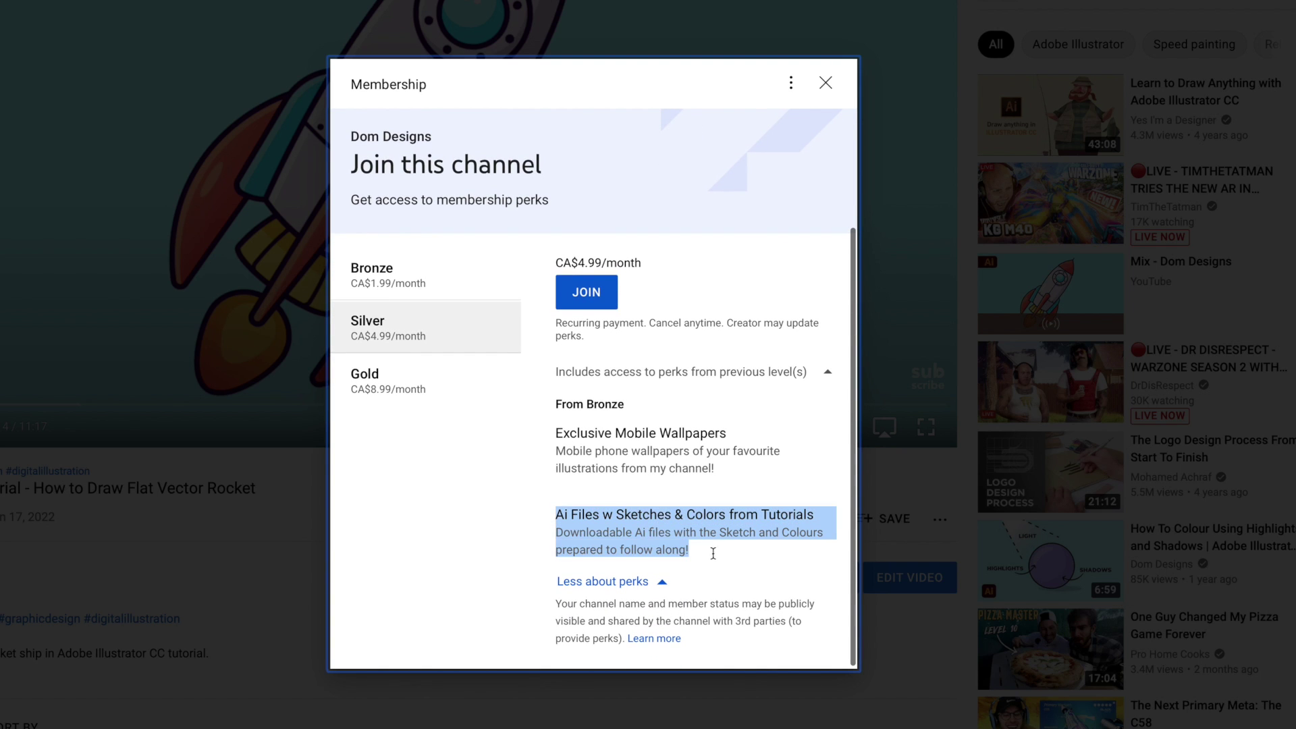
{"action": "left_click", "coordinate": [488, 544]}
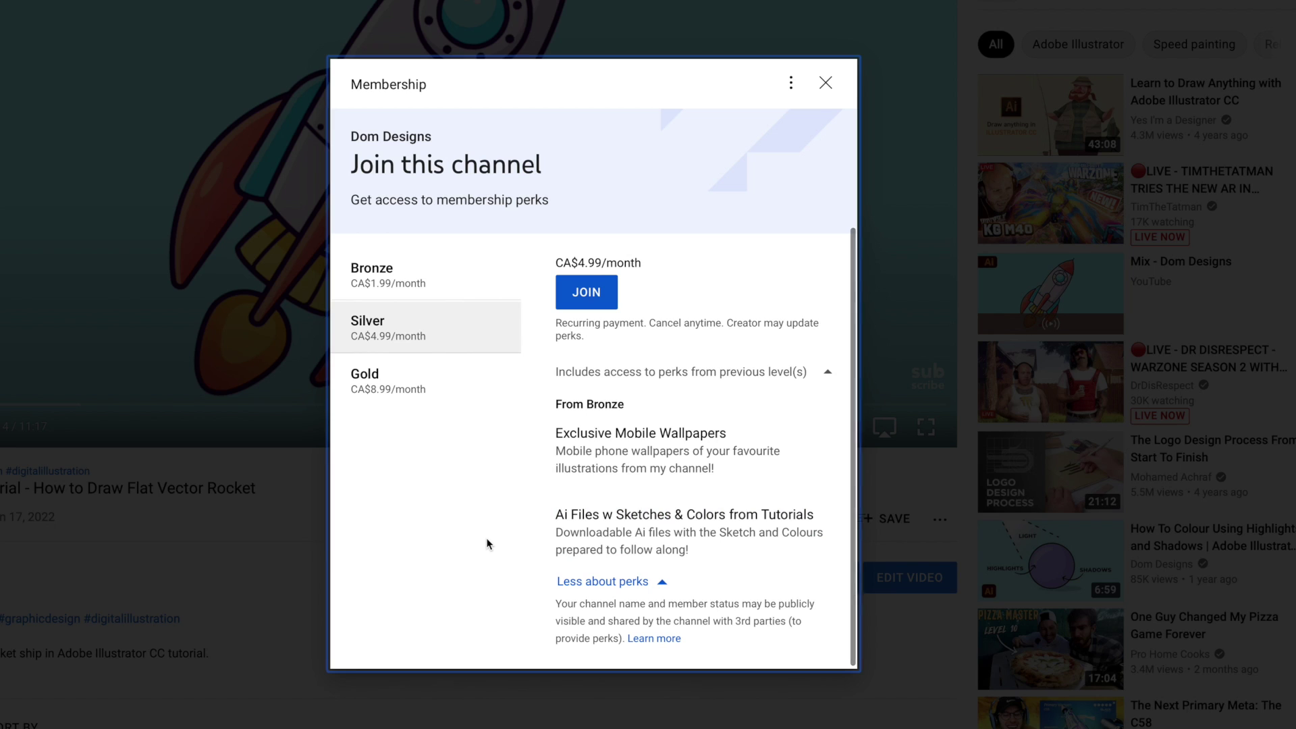
Step: Review the Gold membership tier's perks with the expanded details about the downloadable Ai illustration file
{"action": "left_click", "coordinate": [413, 387]}
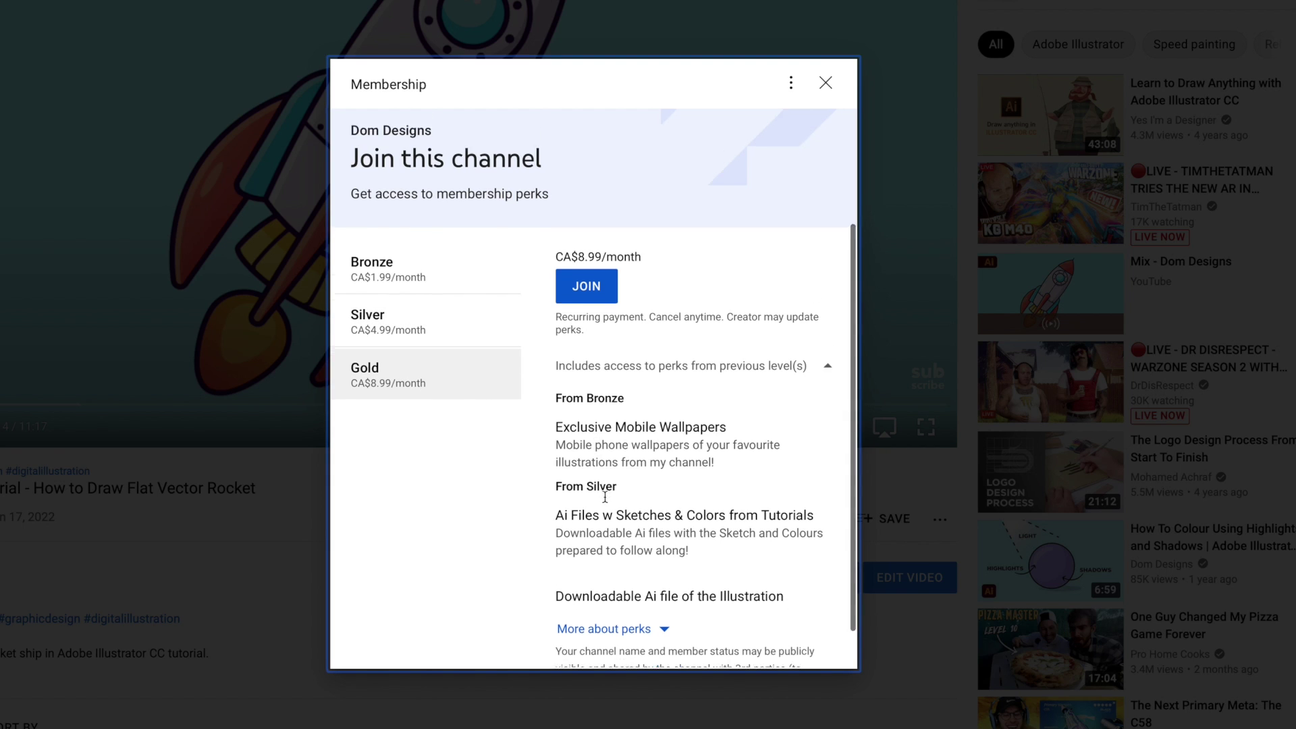
{"action": "scroll", "coordinate": [605, 497], "scroll_direction": "down", "scroll_amount": 1}
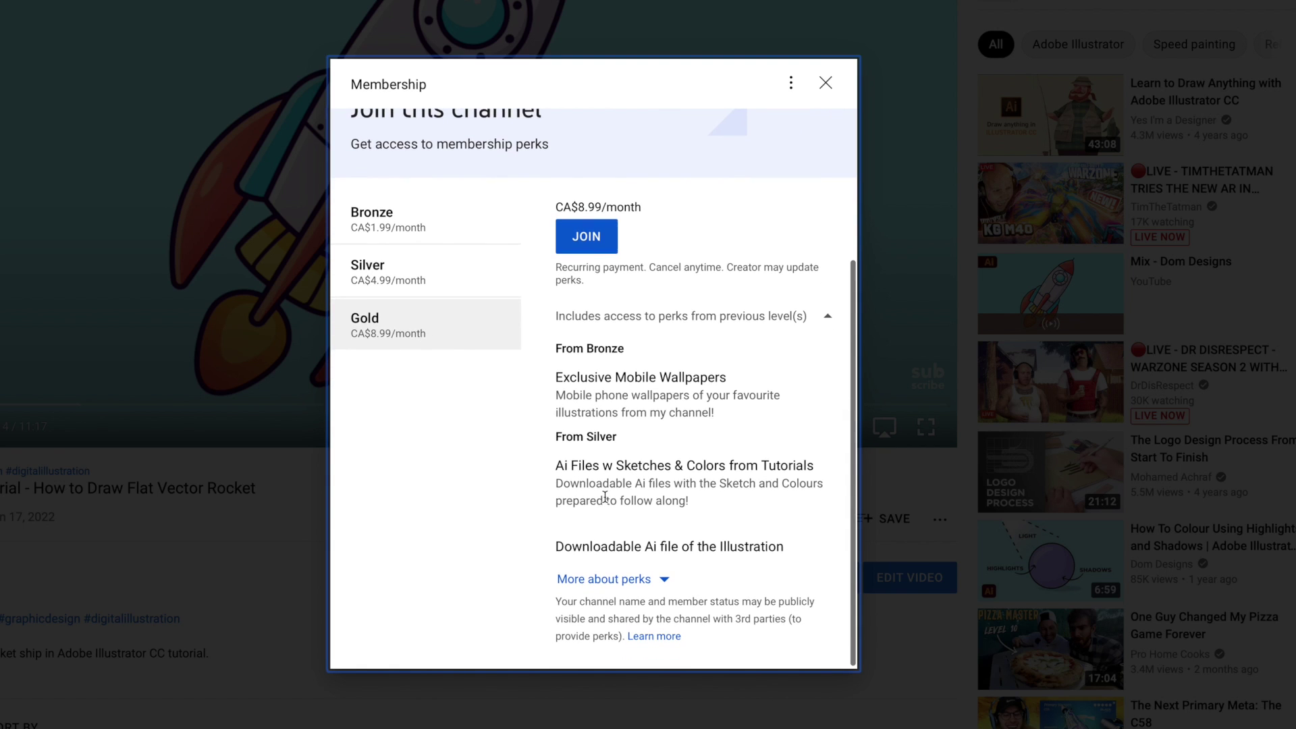
{"action": "left_click", "coordinate": [665, 579]}
{"action": "scroll", "coordinate": [652, 582], "scroll_direction": "down", "scroll_amount": 1}
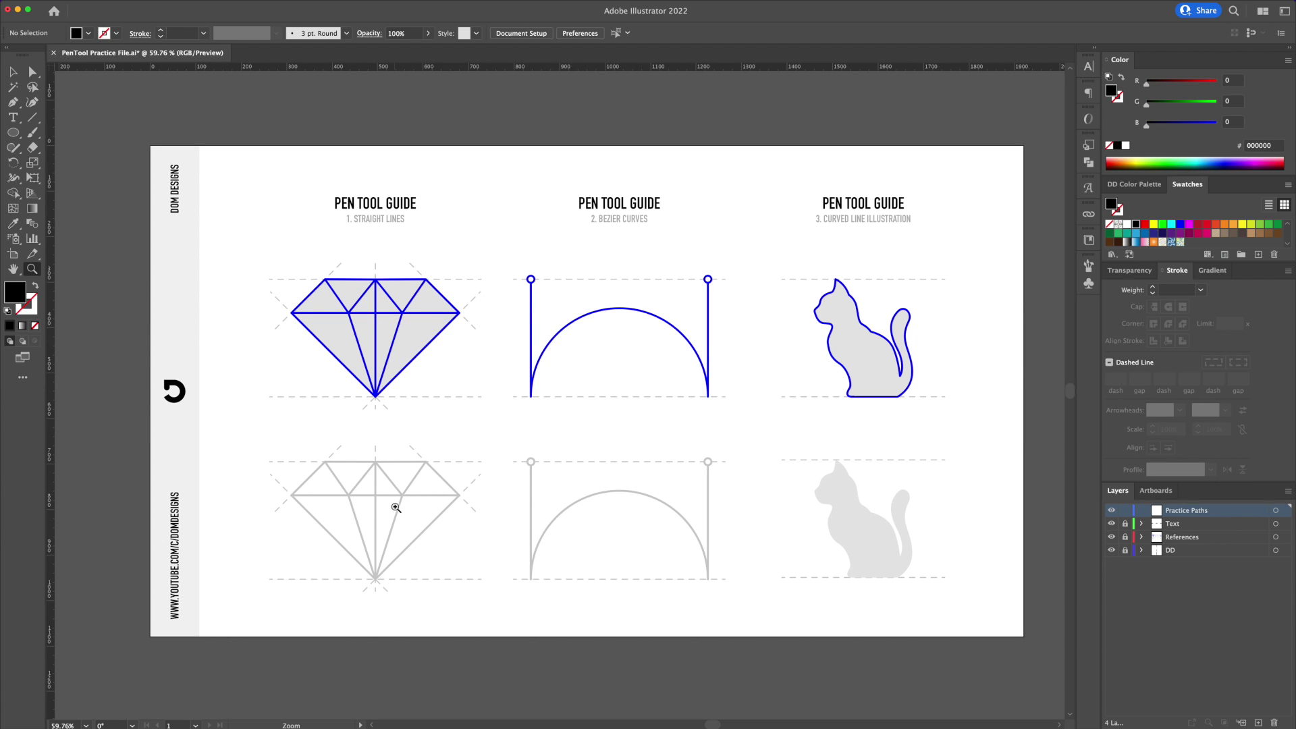
Step: In Illustrator's PenTool Practice File, set the Pen tool to no fill and a 4 pt blue 0000FF stroke with round caps and corners
{"action": "left_click_drag", "start_coordinate": [347, 456], "coordinate": [610, 473]}
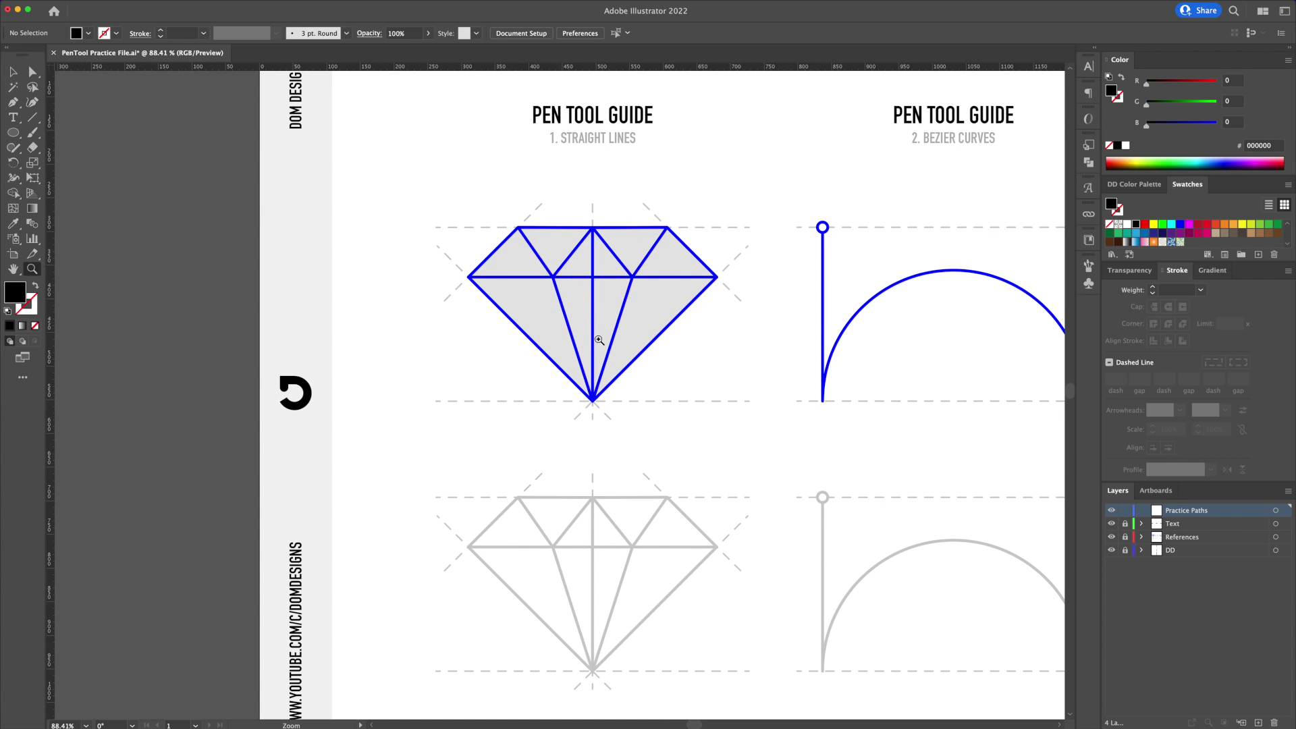
{"action": "left_click_drag", "start_coordinate": [678, 434], "coordinate": [661, 356]}
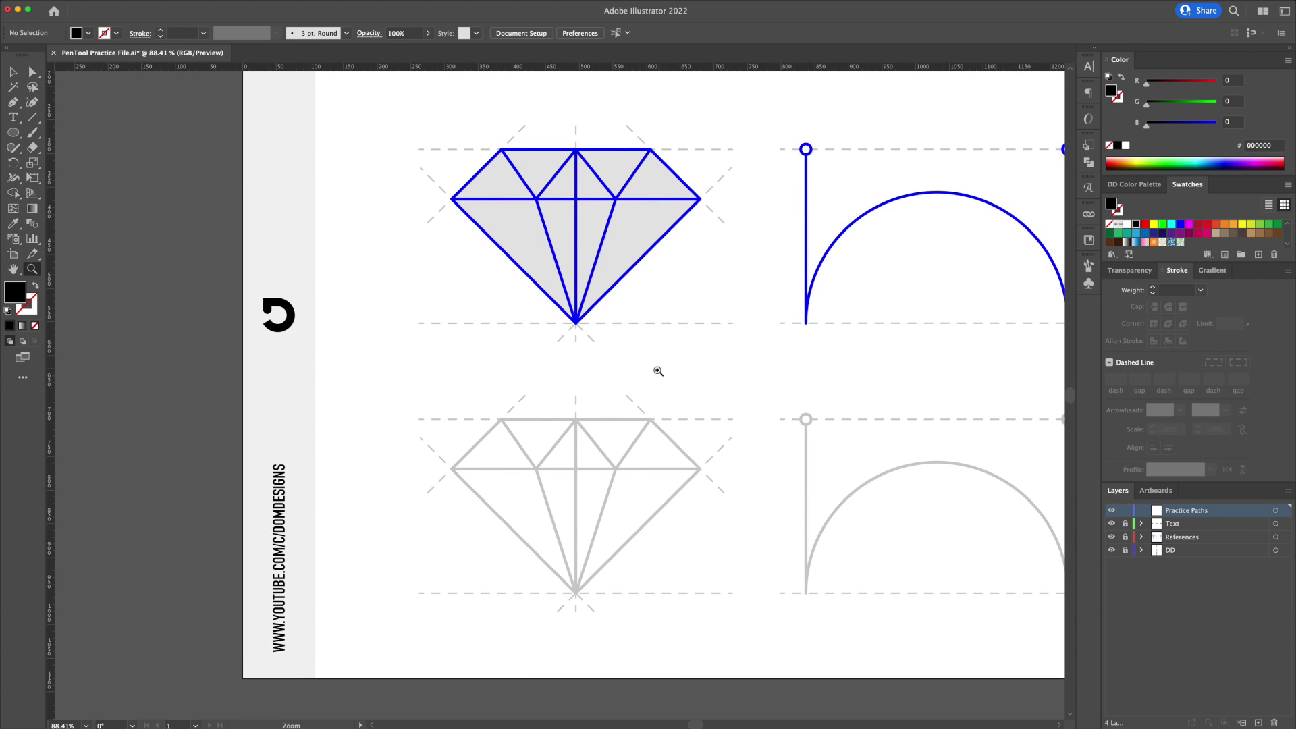
{"action": "left_click_drag", "start_coordinate": [591, 505], "coordinate": [668, 369]}
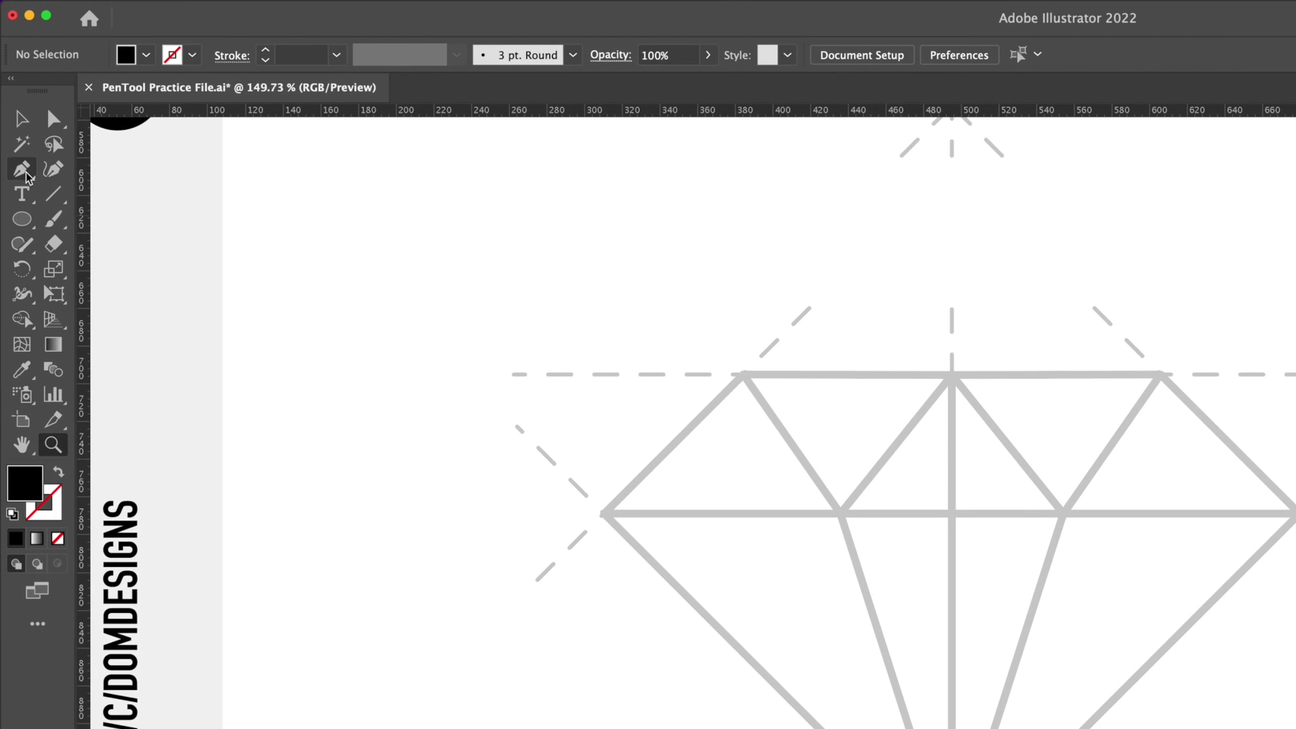
{"action": "left_click", "coordinate": [12, 102]}
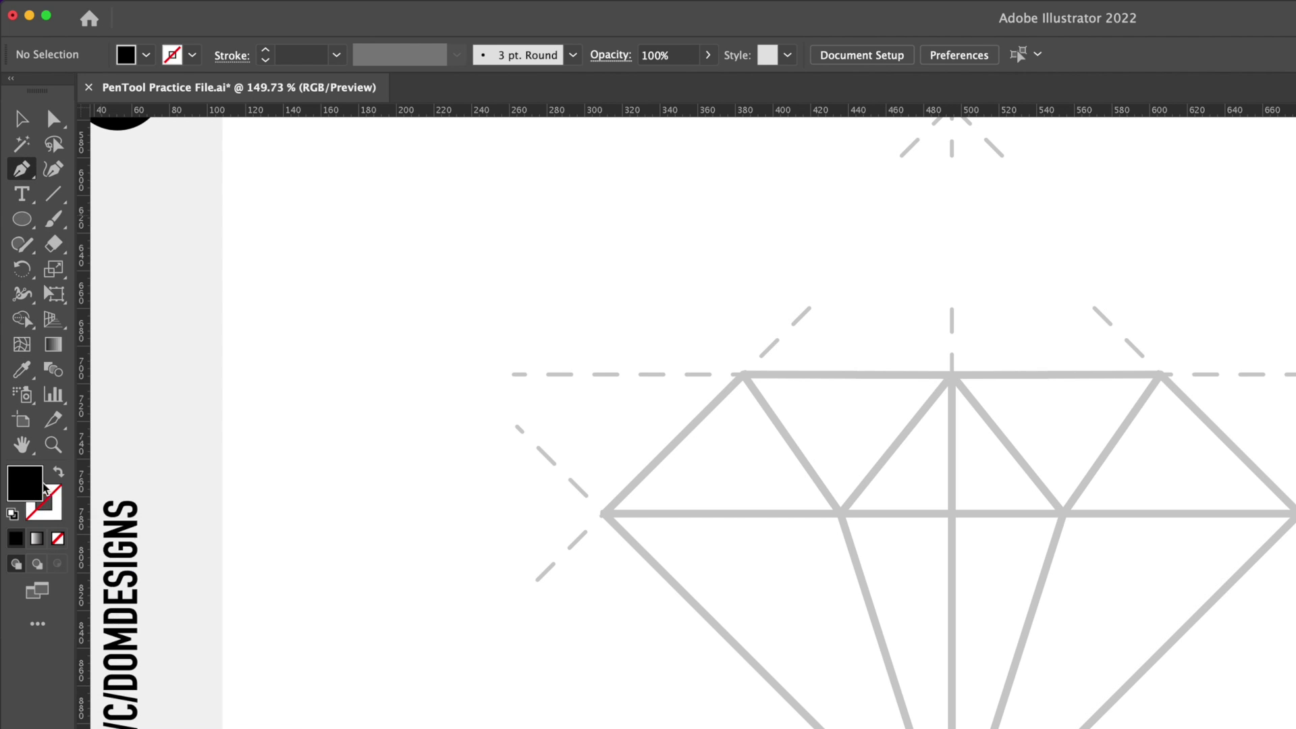
{"action": "left_click", "coordinate": [59, 472]}
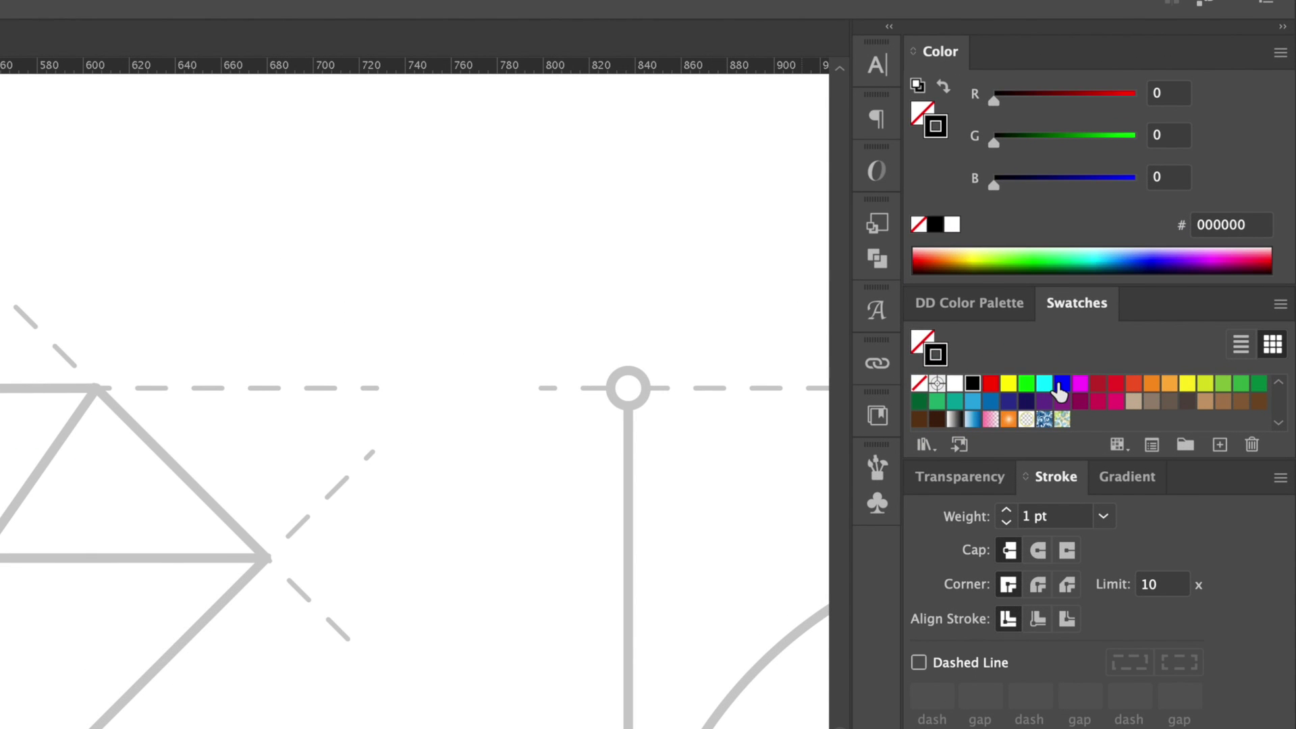
{"action": "left_click", "coordinate": [1060, 385]}
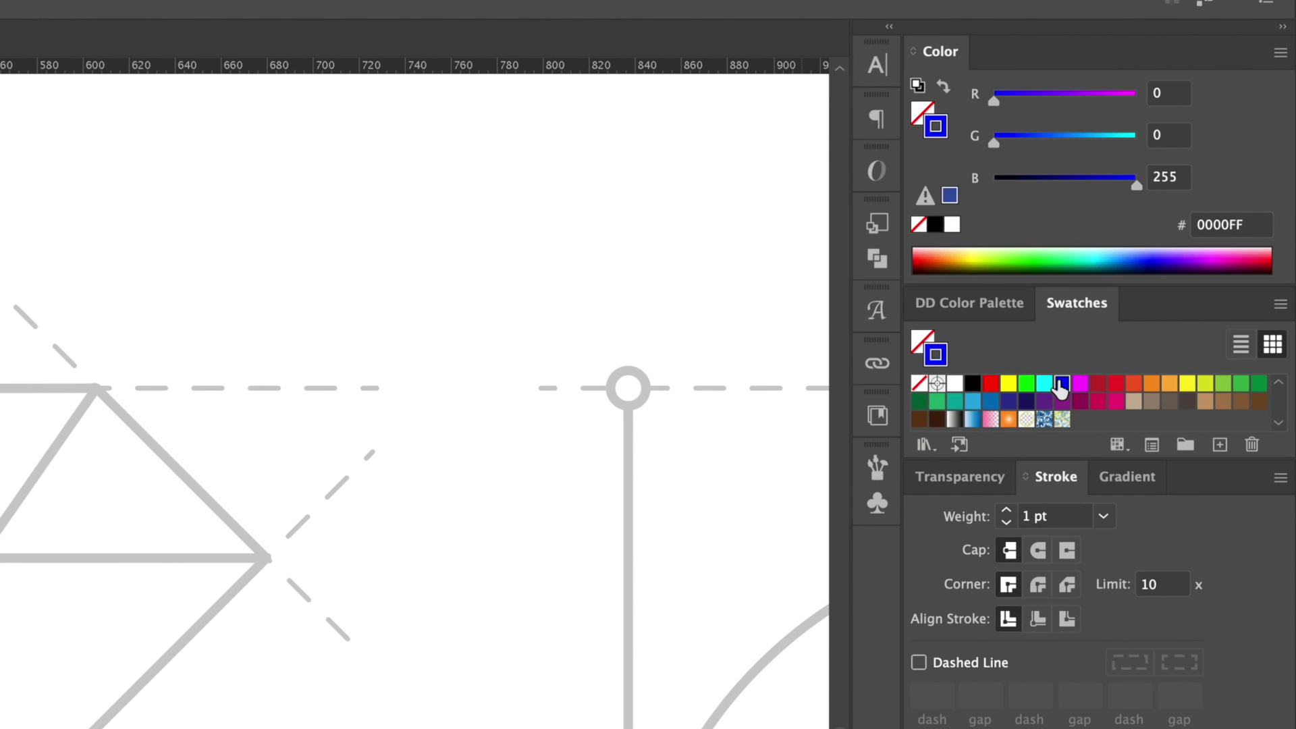
{"action": "left_click", "coordinate": [1040, 555]}
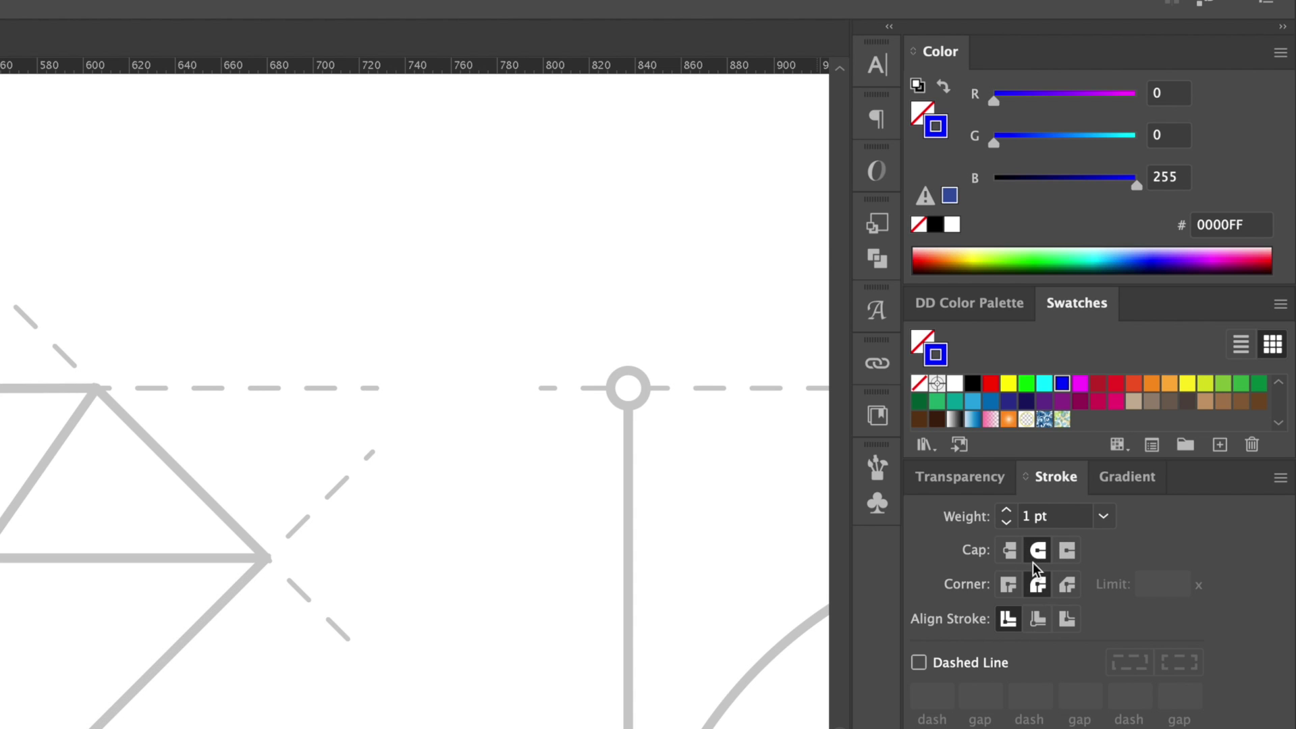
{"action": "left_click", "coordinate": [1007, 511]}
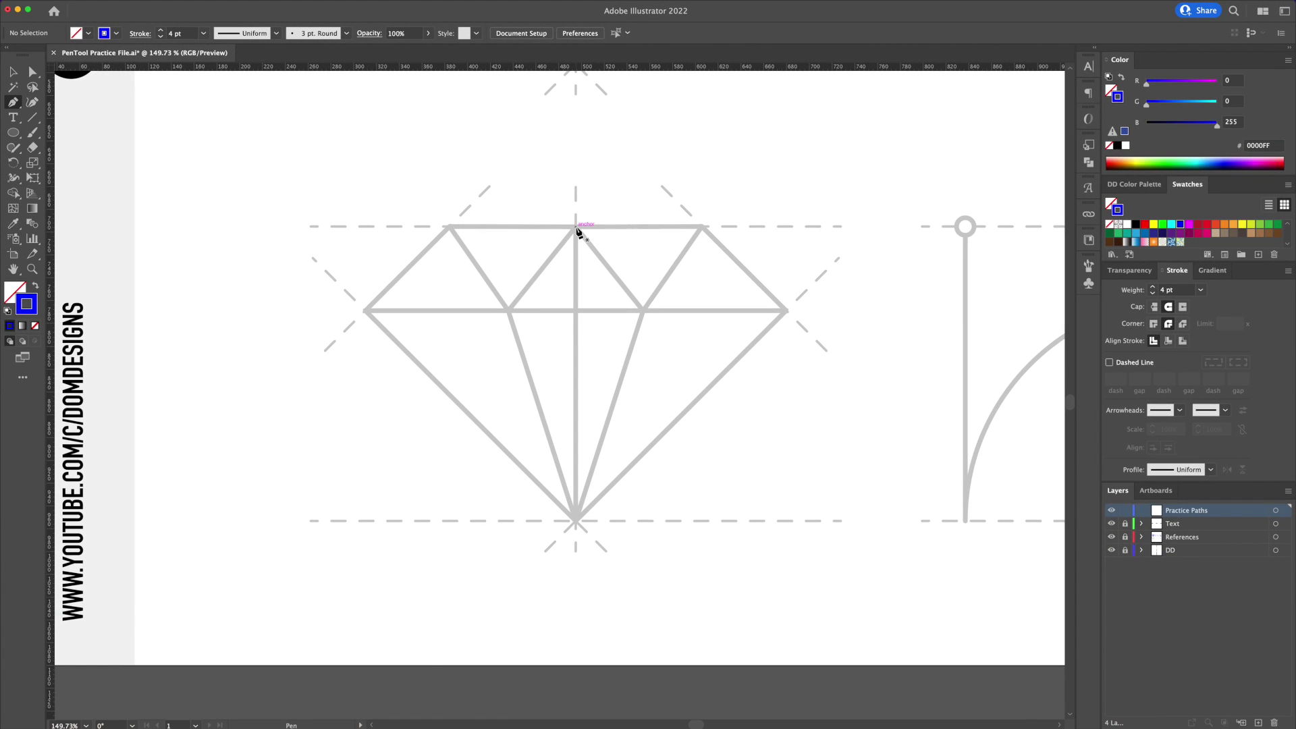
Step: Trace the diamond's vertical centre line and left outer contour as one closed straight-line path, then deselect it
{"action": "key", "text": "p"}
{"action": "left_click", "coordinate": [575, 227]}
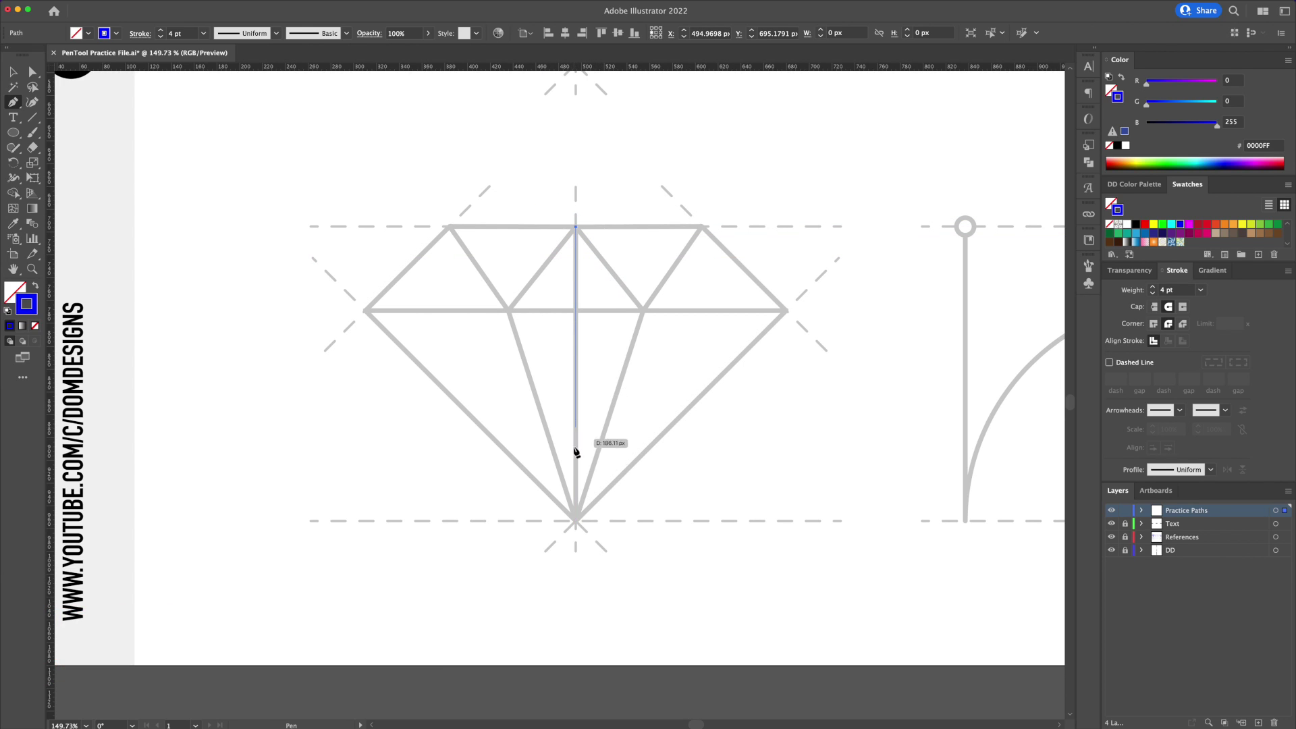
{"action": "left_click", "coordinate": [576, 519]}
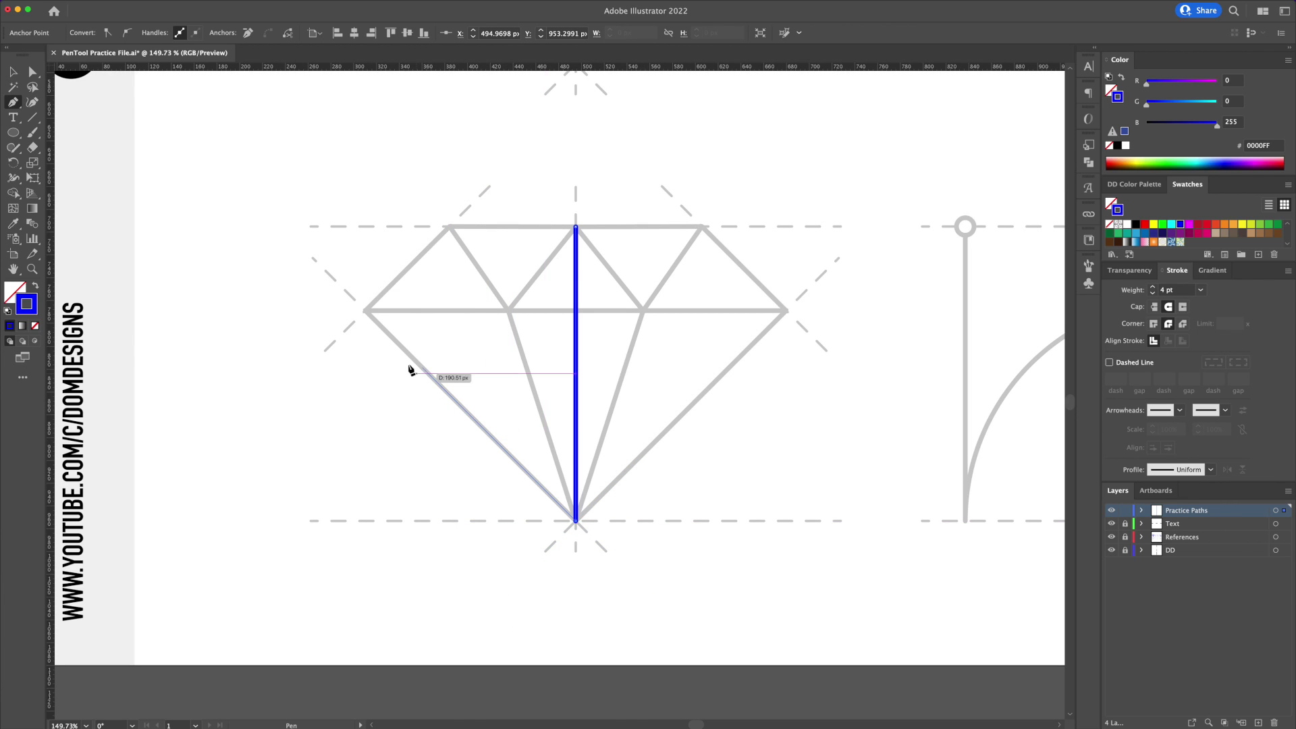
{"action": "left_click", "coordinate": [364, 312]}
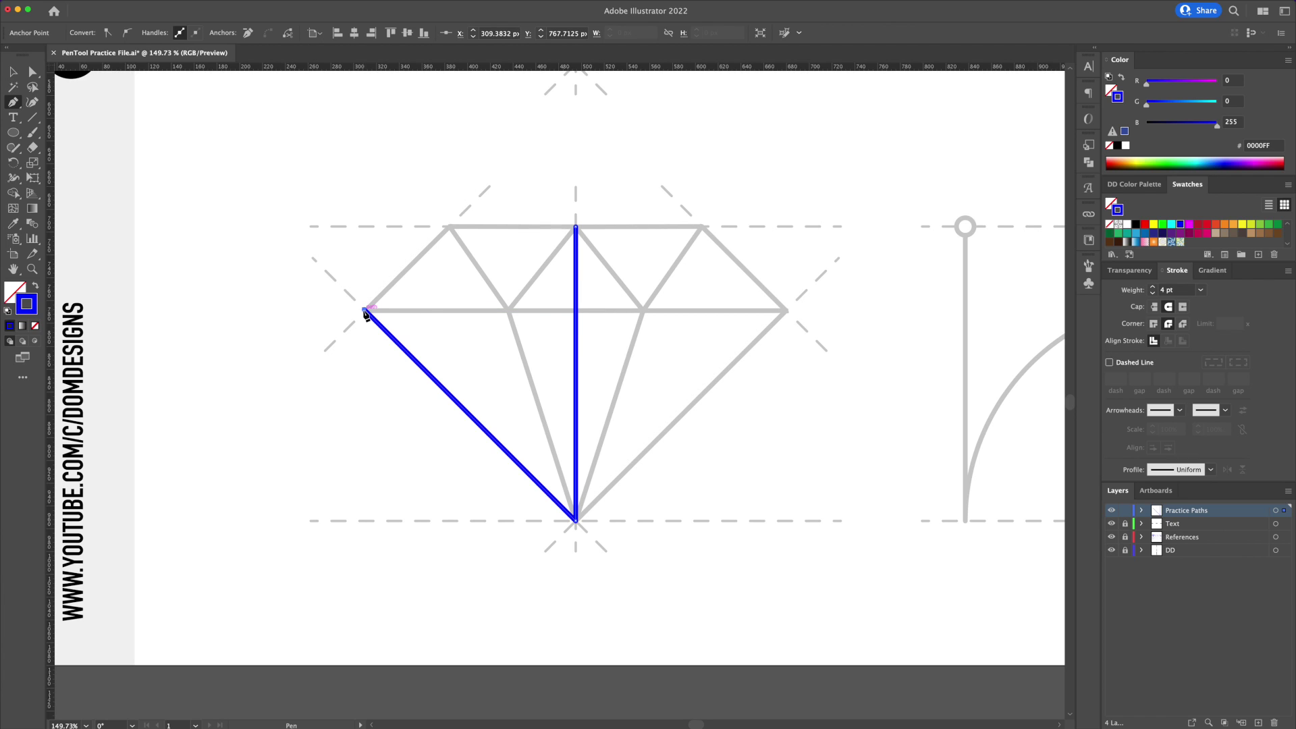
{"action": "left_click", "coordinate": [446, 228]}
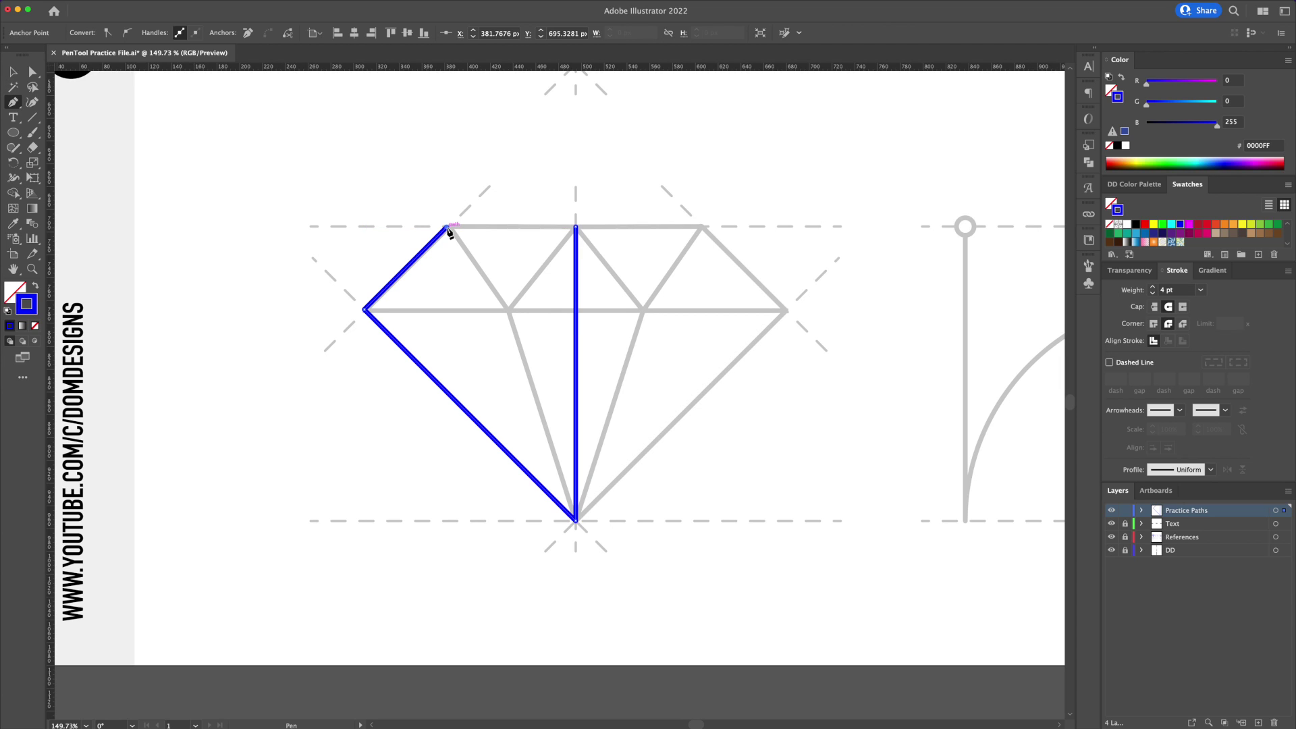
{"action": "left_click", "coordinate": [575, 228]}
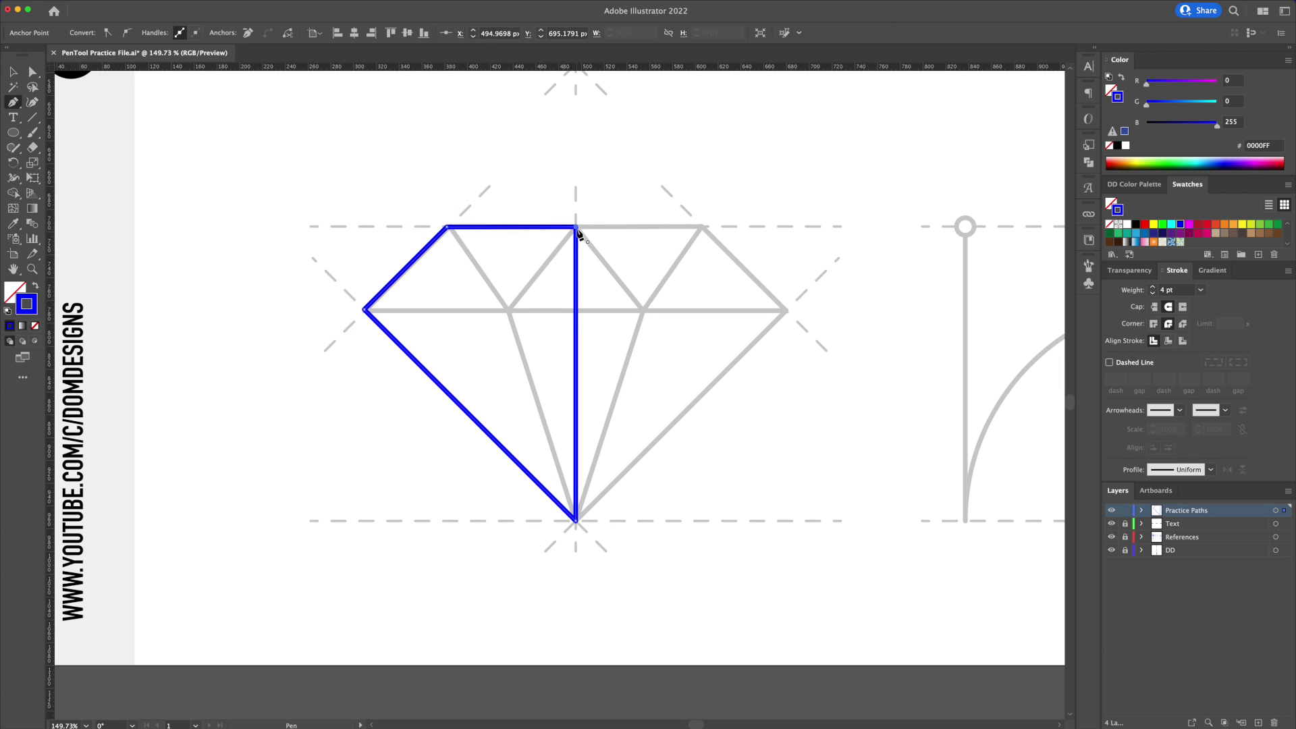
{"action": "key", "text": "shift+super+a"}
Step: Draw a horizontal line from the diamond's left corner to the vertical centre line and deselect it
{"action": "left_click", "coordinate": [364, 310]}
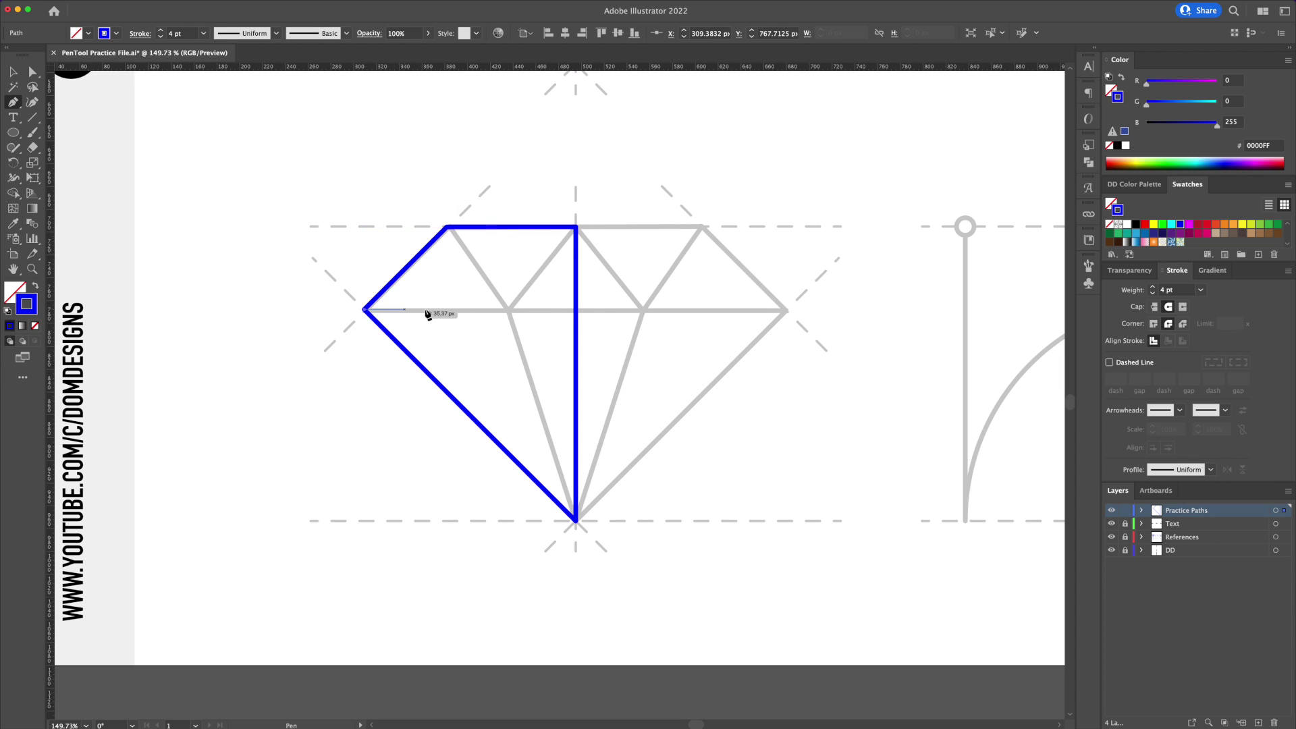
{"action": "left_click", "coordinate": [576, 310]}
{"action": "key", "text": "super+shift+a"}
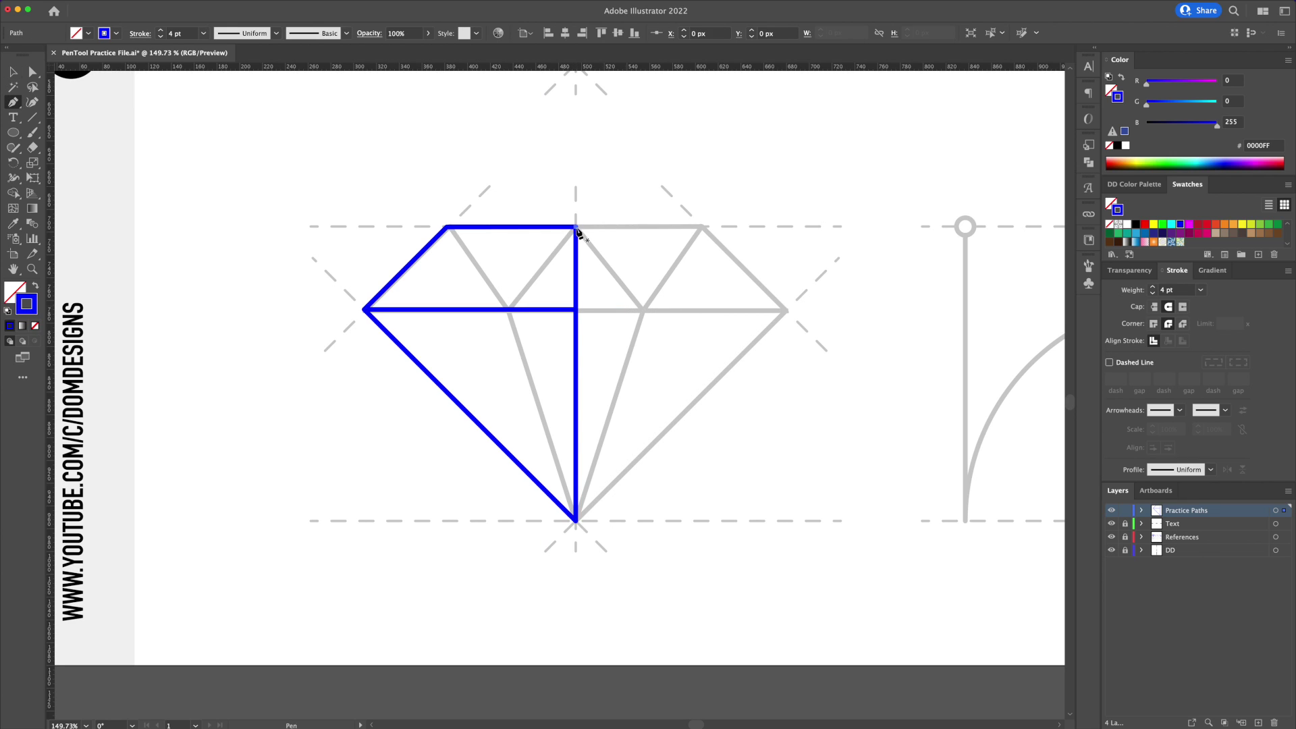
Step: Draw a V-shaped facet from the diamond's top centre to the horizontal line and up to the upper-left corner, then deselect it
{"action": "left_click", "coordinate": [577, 229]}
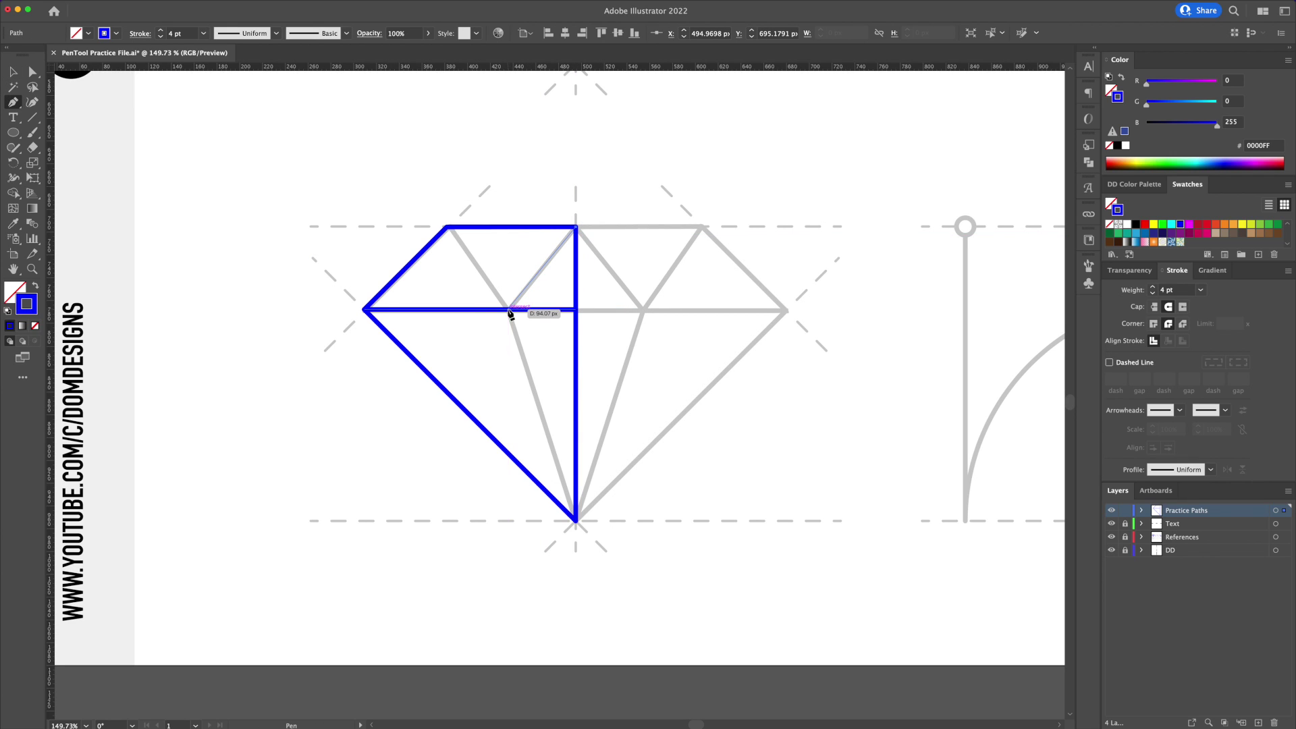
{"action": "left_click", "coordinate": [510, 311]}
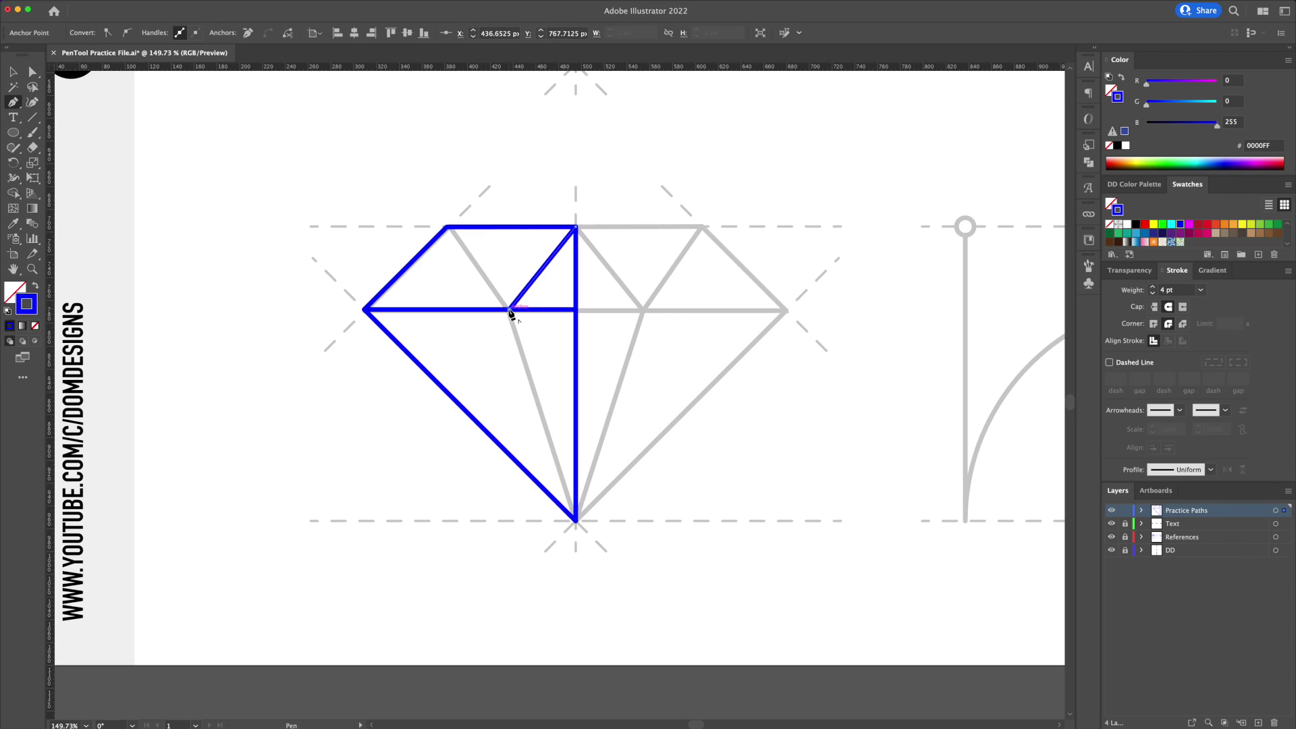
{"action": "left_click", "coordinate": [448, 229]}
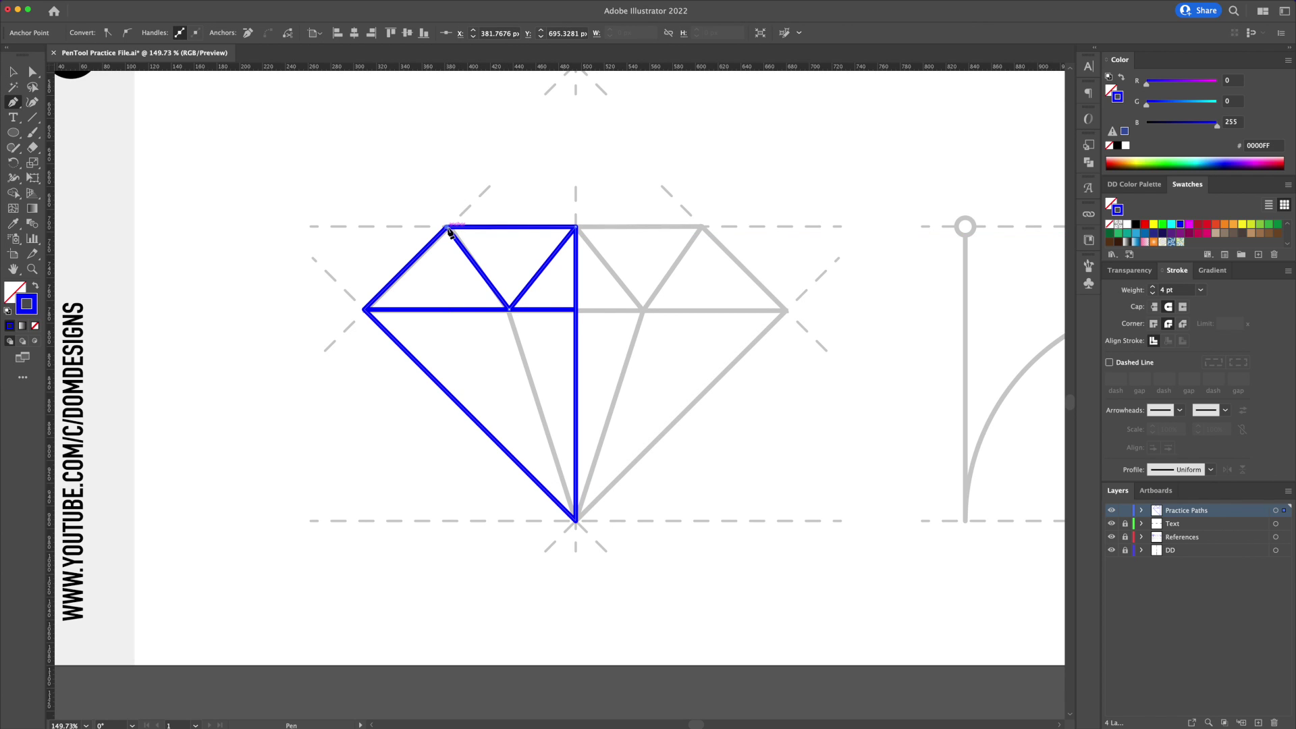
{"action": "key", "text": "v"}
{"action": "left_click", "coordinate": [687, 282]}
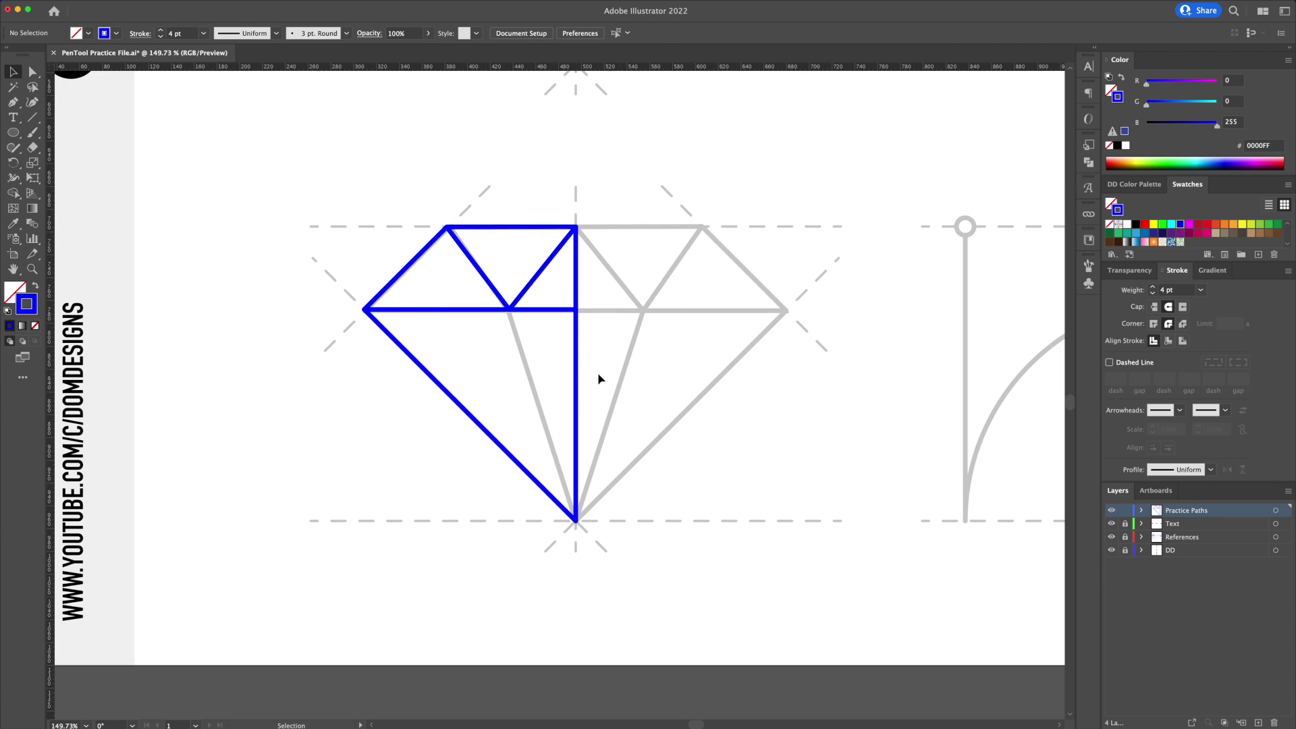
Step: Draw a straight line from the left facet's lower vertex to the diamond's bottom tip and deselect it
{"action": "key", "text": "p"}
{"action": "left_click", "coordinate": [509, 311]}
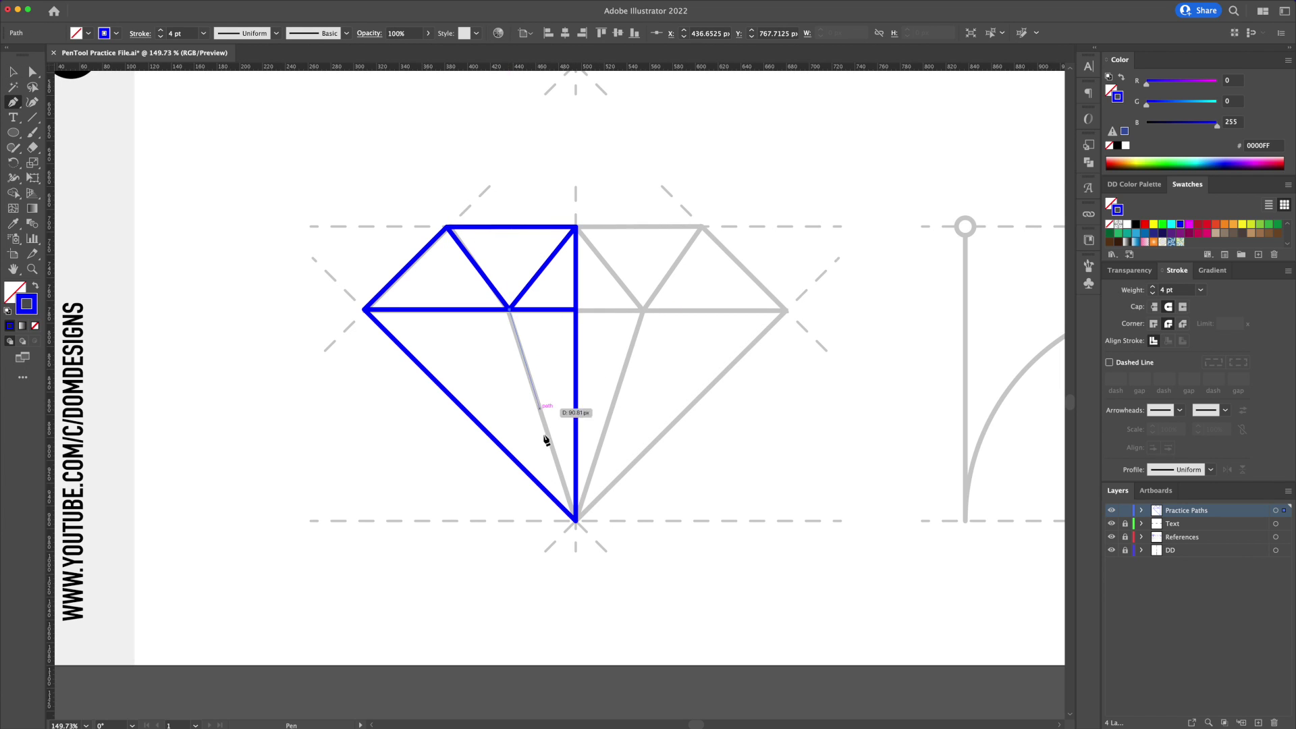
{"action": "left_click", "coordinate": [576, 521]}
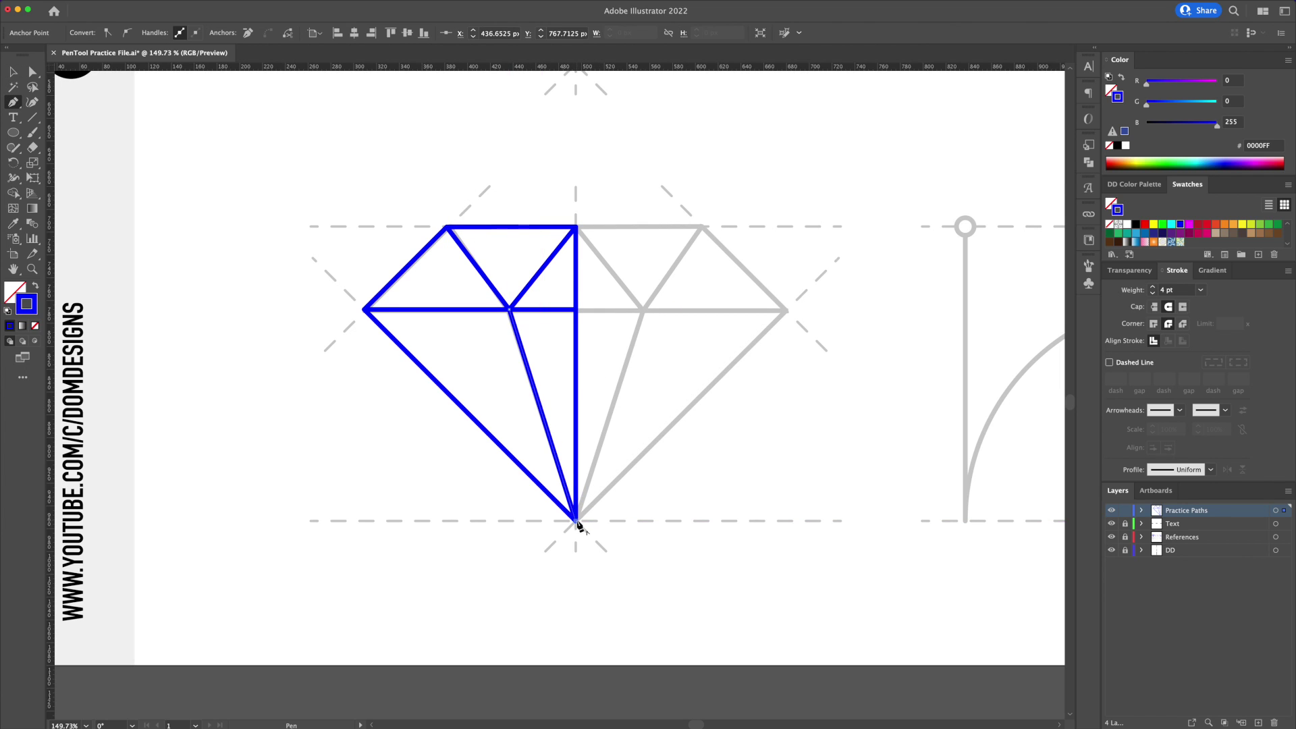
{"action": "key", "text": "v"}
{"action": "left_click", "coordinate": [643, 486]}
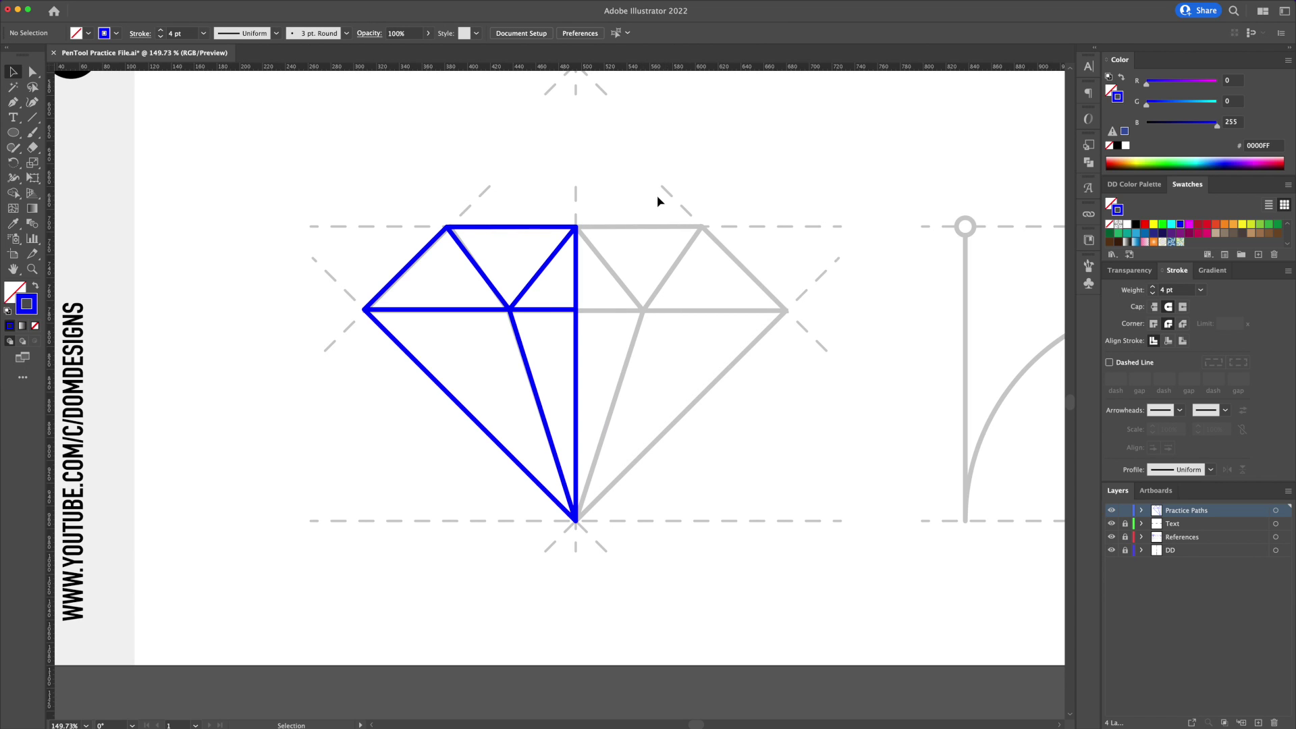
Step: Mirror a copy of all the left-half diamond paths across the vertical centre line with the Reflect tool, then deselect it
{"action": "left_click_drag", "start_coordinate": [622, 195], "coordinate": [427, 474]}
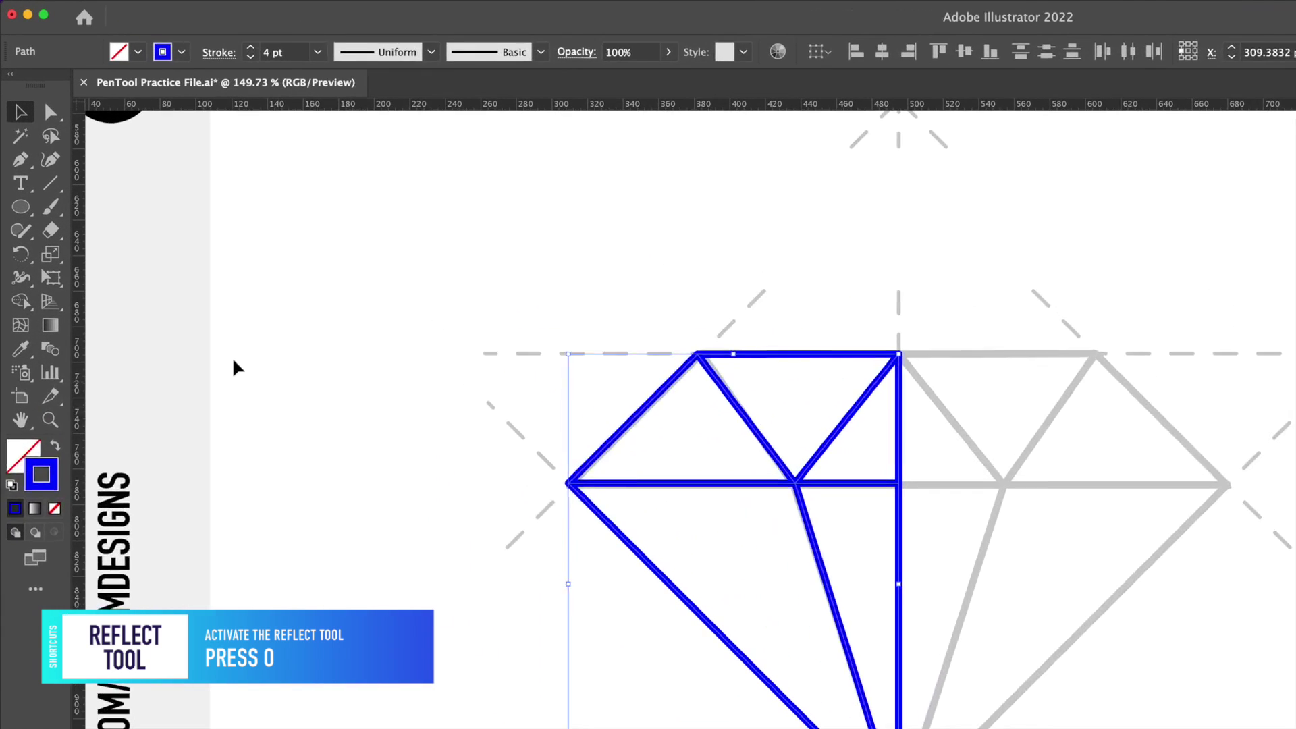
{"action": "left_click_drag", "start_coordinate": [29, 287], "coordinate": [78, 302]}
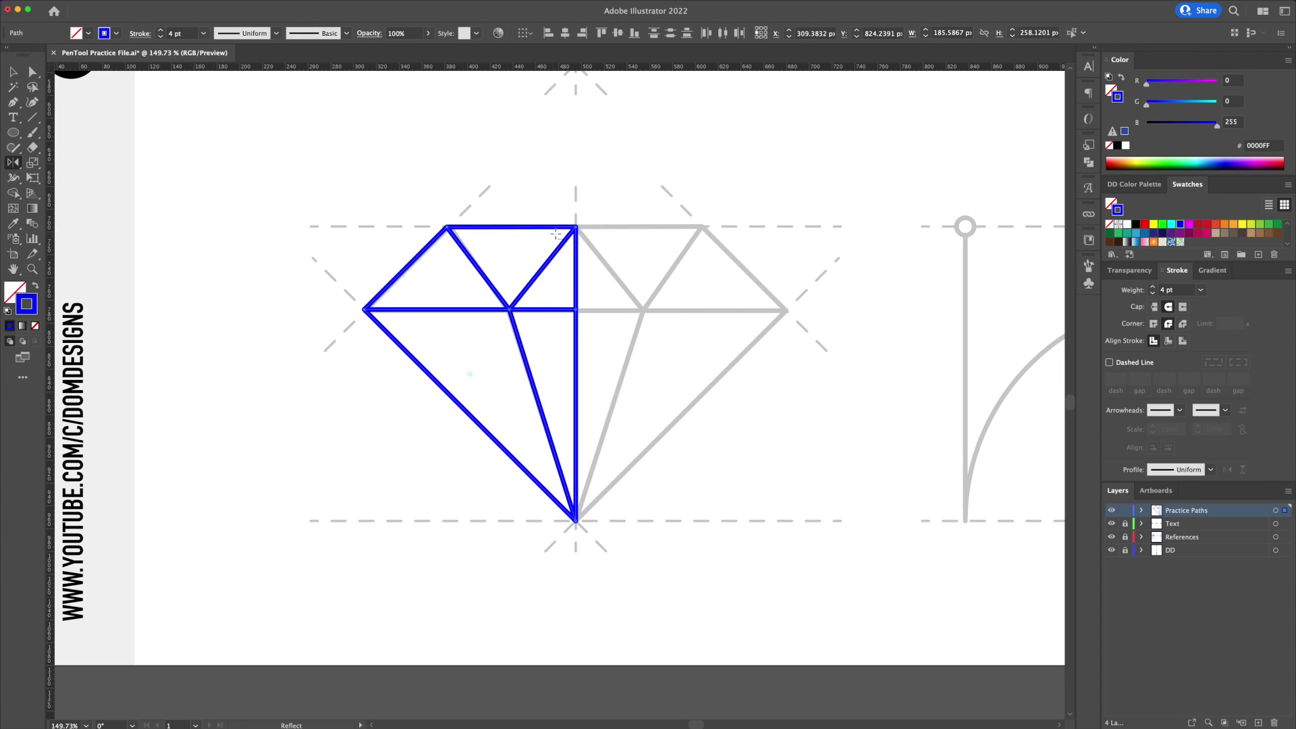
{"action": "left_click", "coordinate": [577, 230], "text": "alt"}
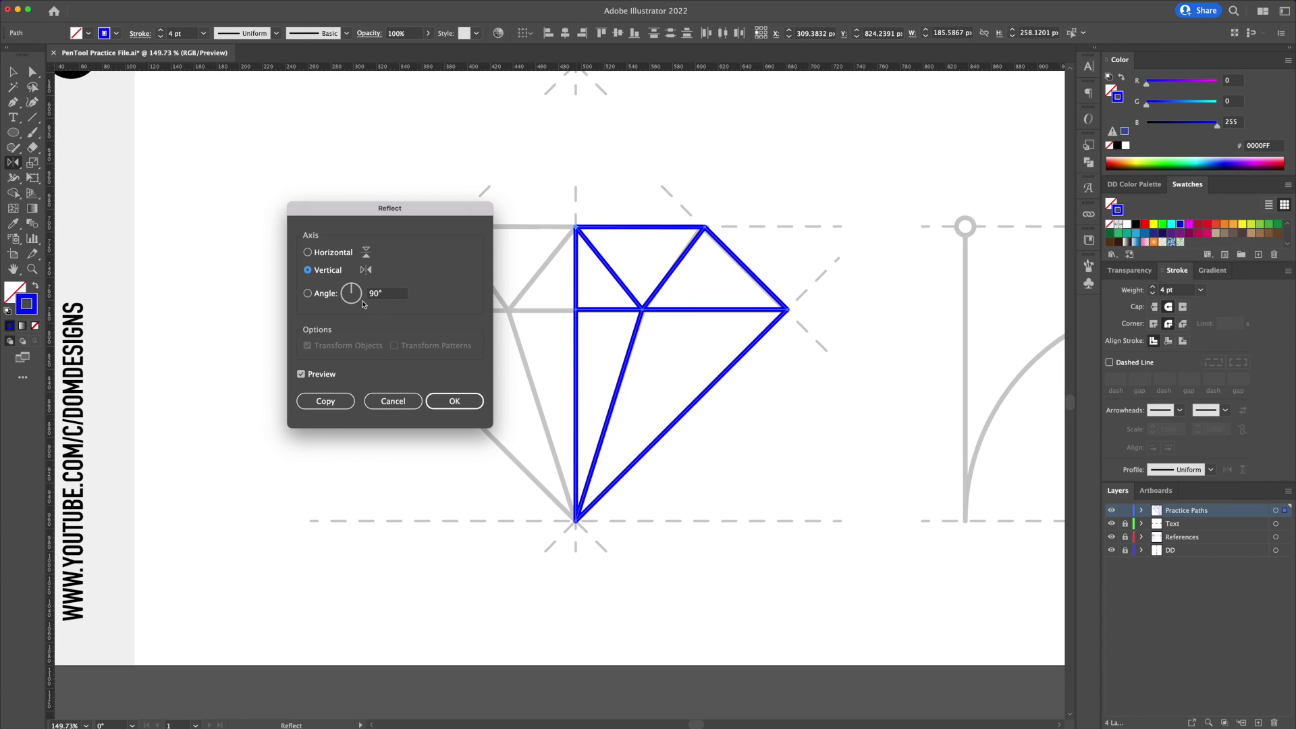
{"action": "left_click", "coordinate": [326, 402]}
{"action": "key", "text": "v"}
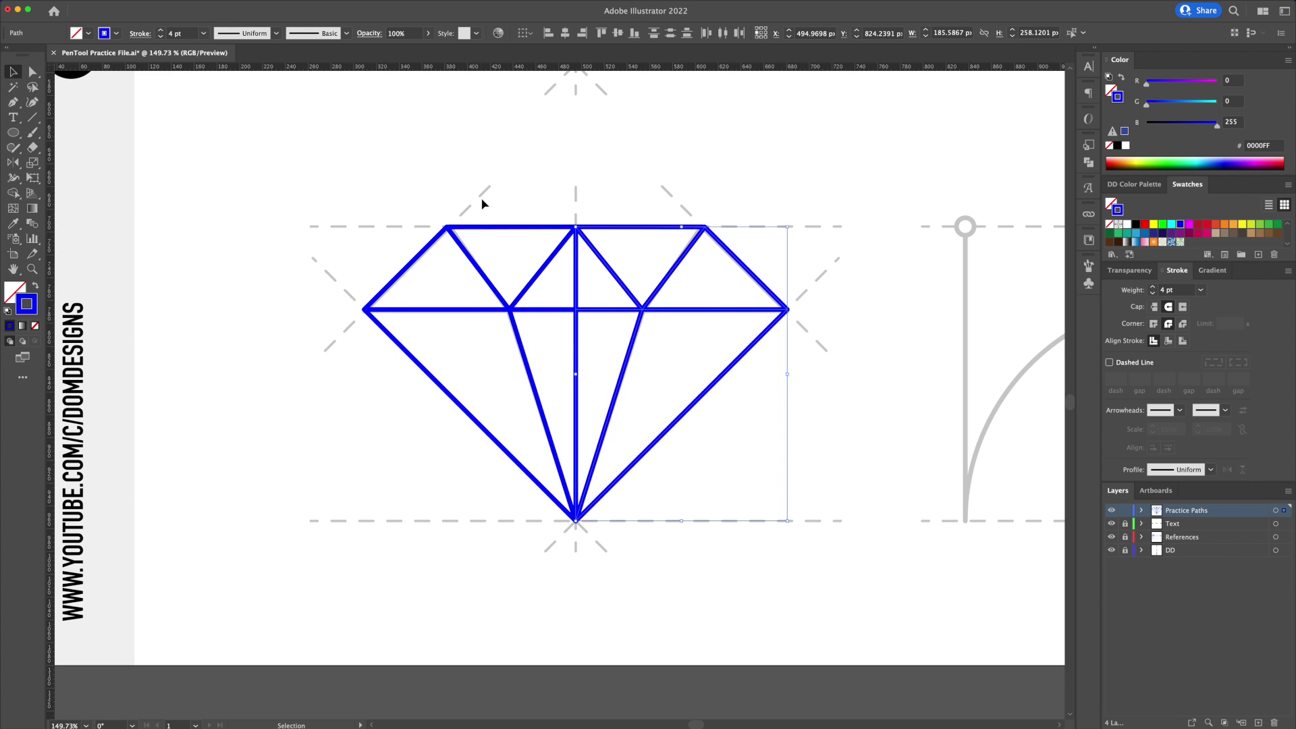
{"action": "left_click", "coordinate": [480, 205]}
Step: Trace the lower Bezier Curves arch with one segment between its two feet, extending each handle to the template's circle, then deselect it
{"action": "key", "text": "z"}
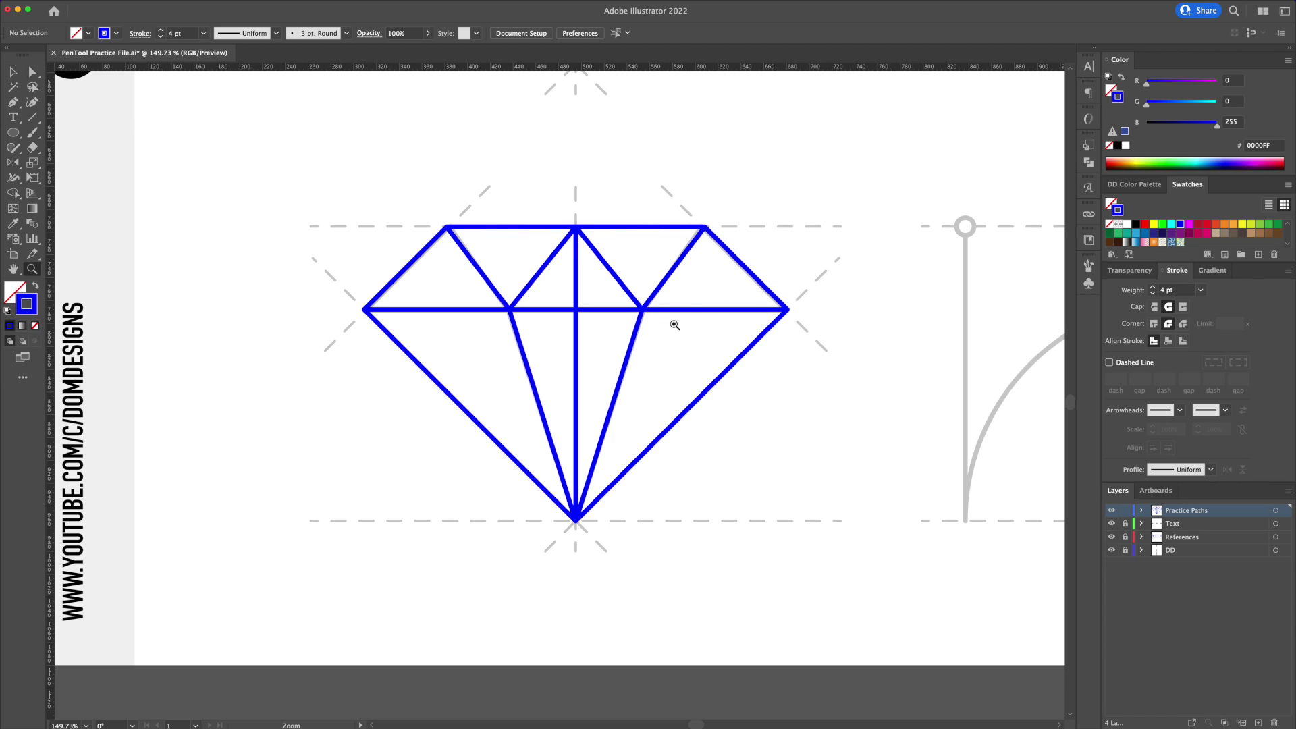
{"action": "left_click_drag", "start_coordinate": [671, 324], "coordinate": [573, 315]}
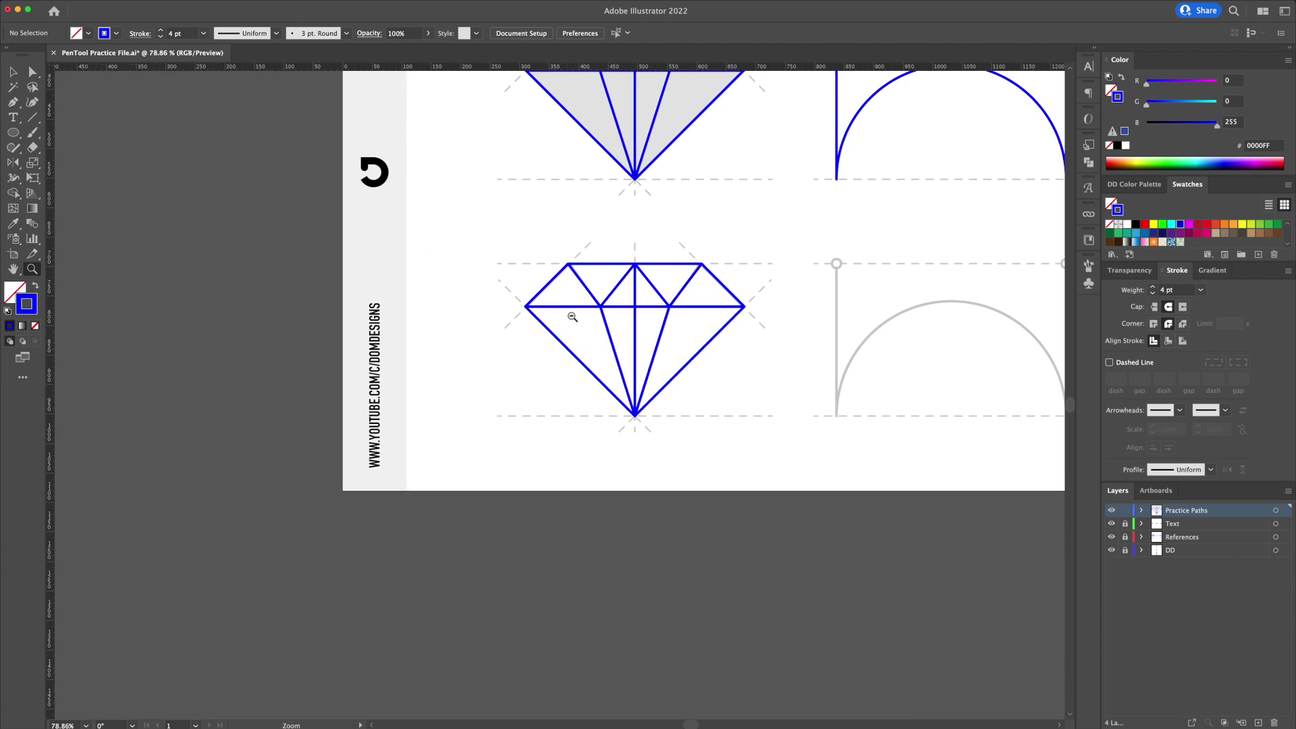
{"action": "left_click_drag", "start_coordinate": [660, 285], "coordinate": [589, 403]}
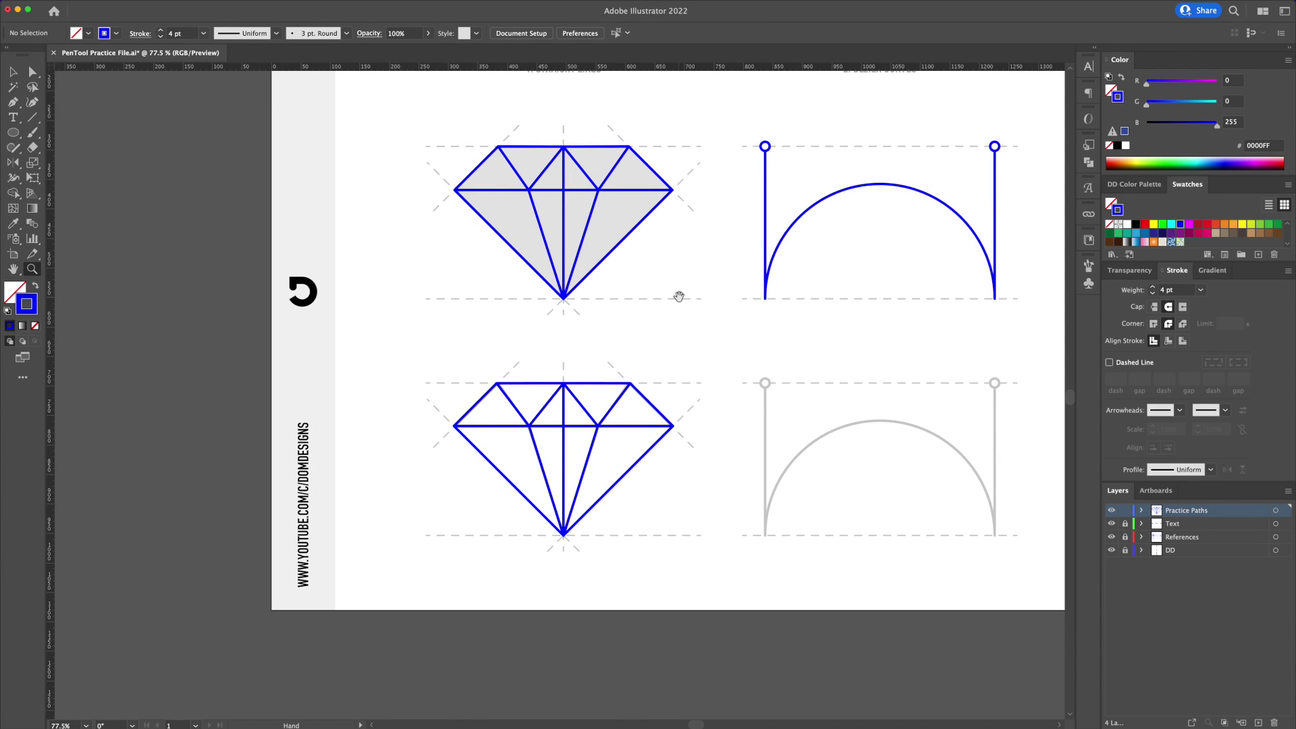
{"action": "left_click_drag", "start_coordinate": [678, 297], "coordinate": [335, 401]}
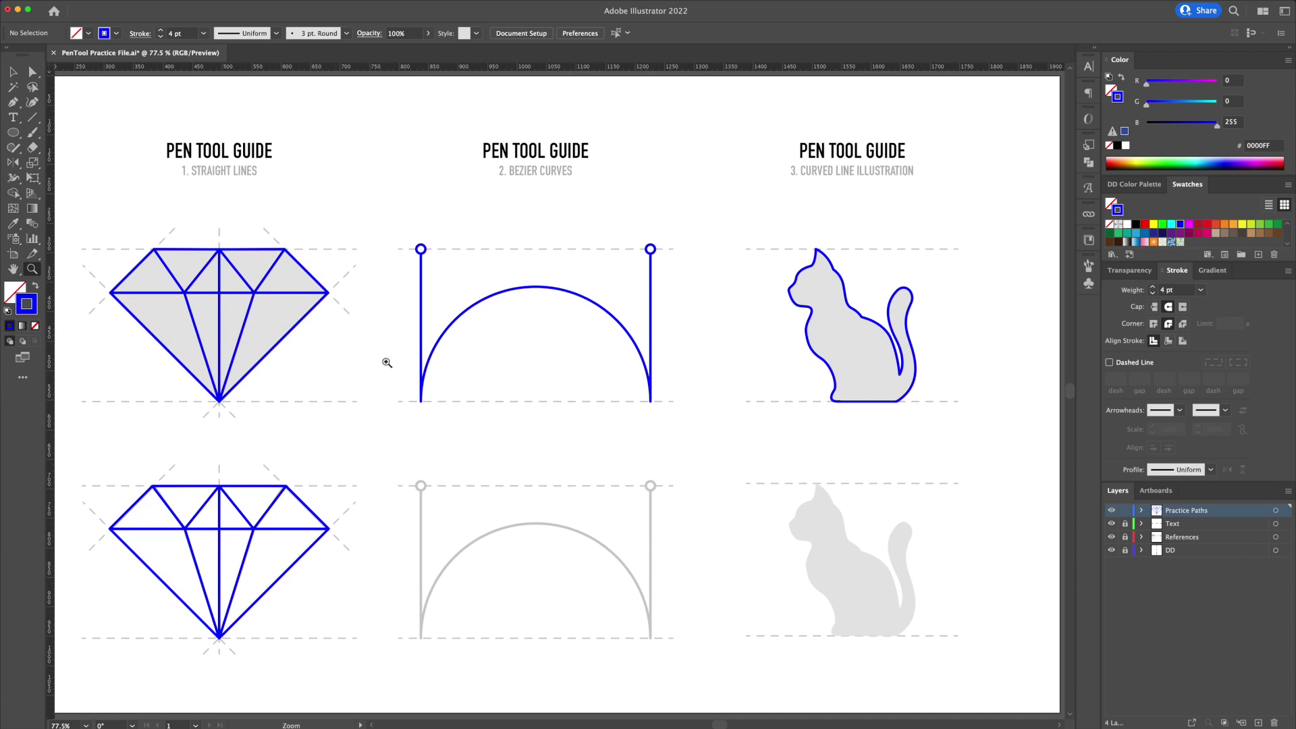
{"action": "left_click_drag", "start_coordinate": [565, 363], "coordinate": [599, 379]}
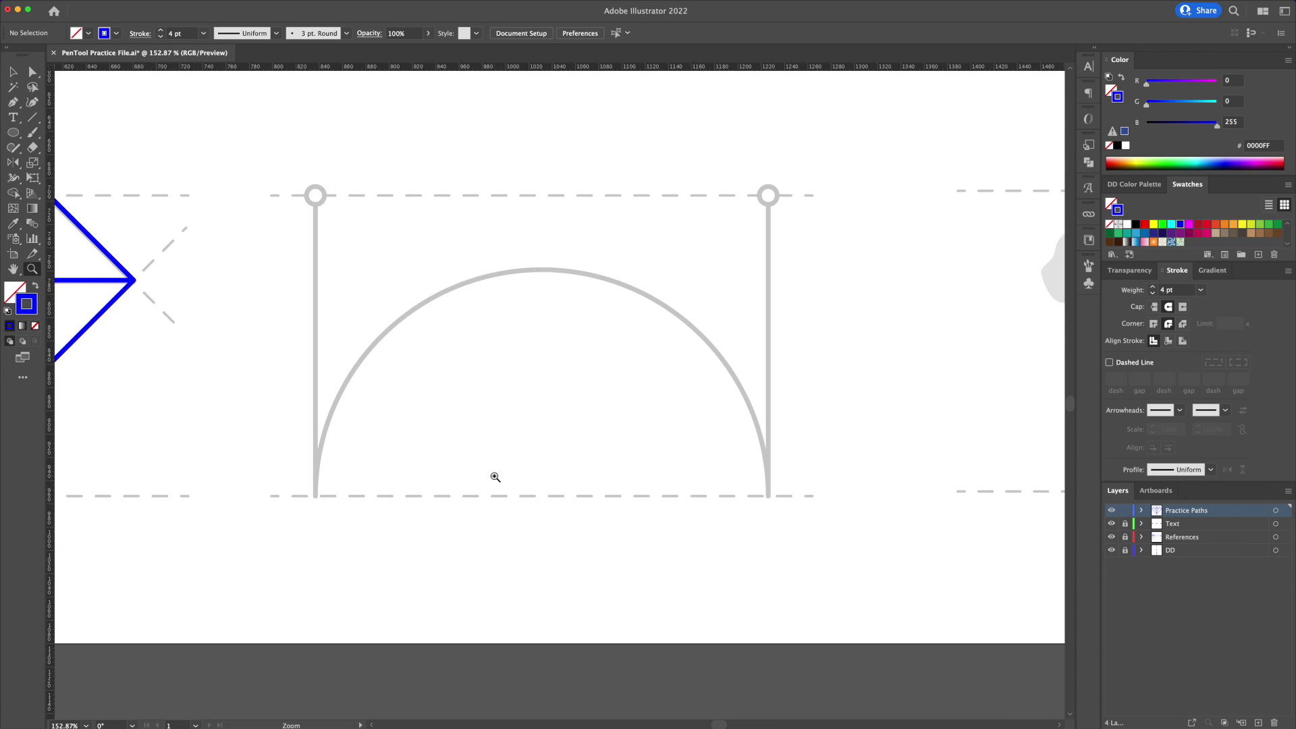
{"action": "key", "text": "p"}
{"action": "left_click_drag", "start_coordinate": [290, 459], "coordinate": [332, 456]}
{"action": "left_click_drag", "start_coordinate": [362, 529], "coordinate": [281, 528]}
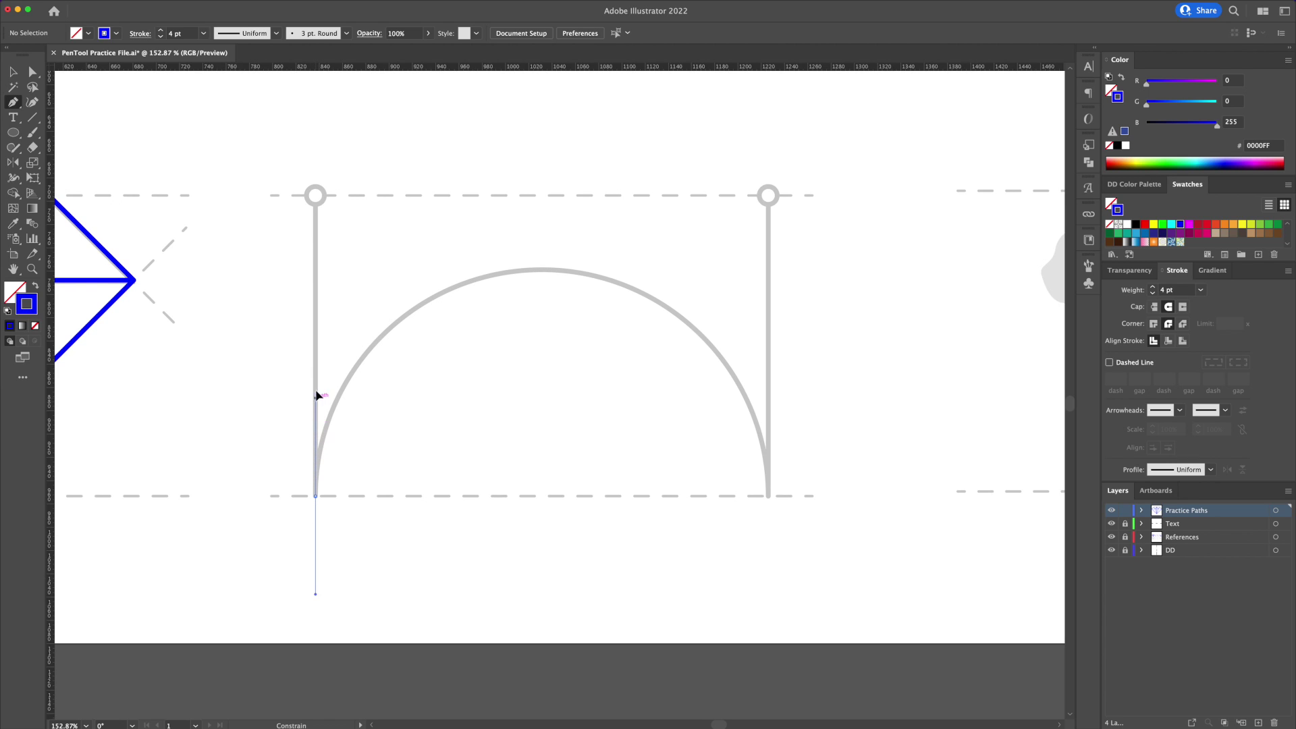
{"action": "left_click", "coordinate": [316, 196]}
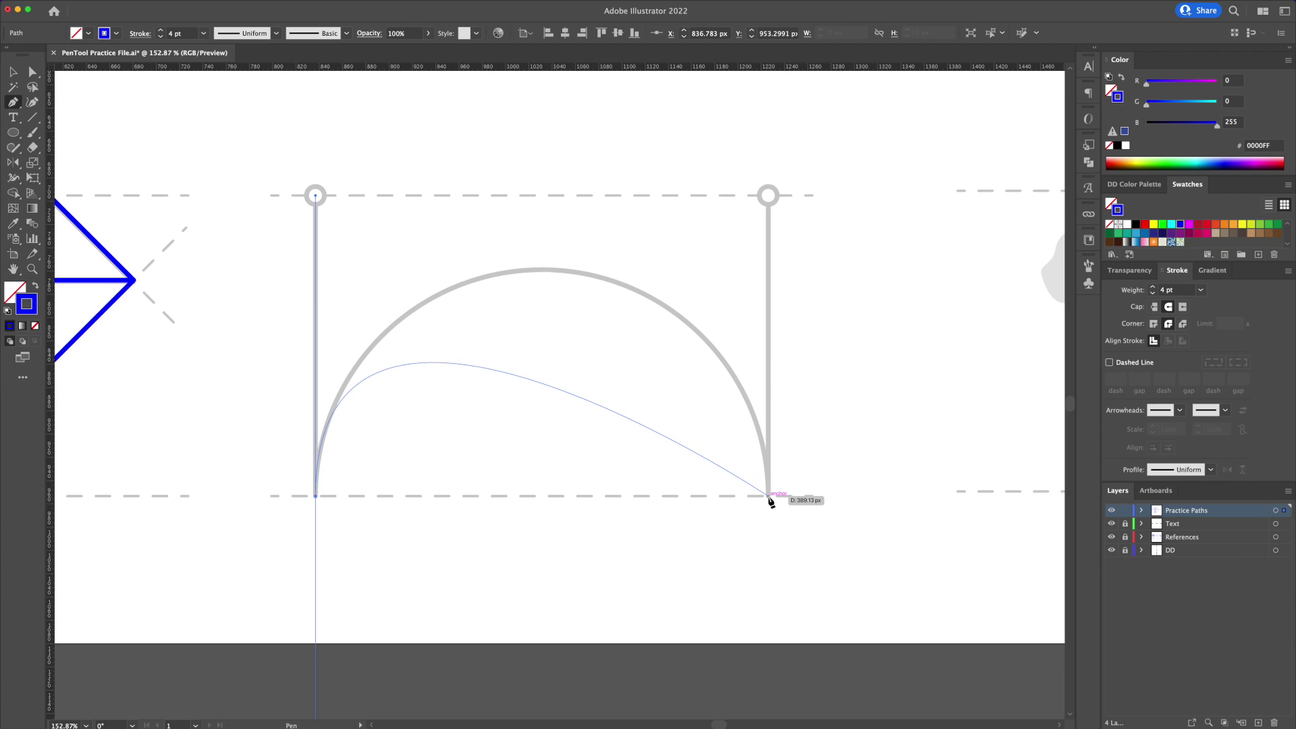
{"action": "mouse_move", "coordinate": [769, 496]}
{"action": "left_mouse_down"}
{"action": "mouse_move", "coordinate": [764, 720]}
{"action": "mouse_move", "coordinate": [767, 697]}
{"action": "left_mouse_up"}
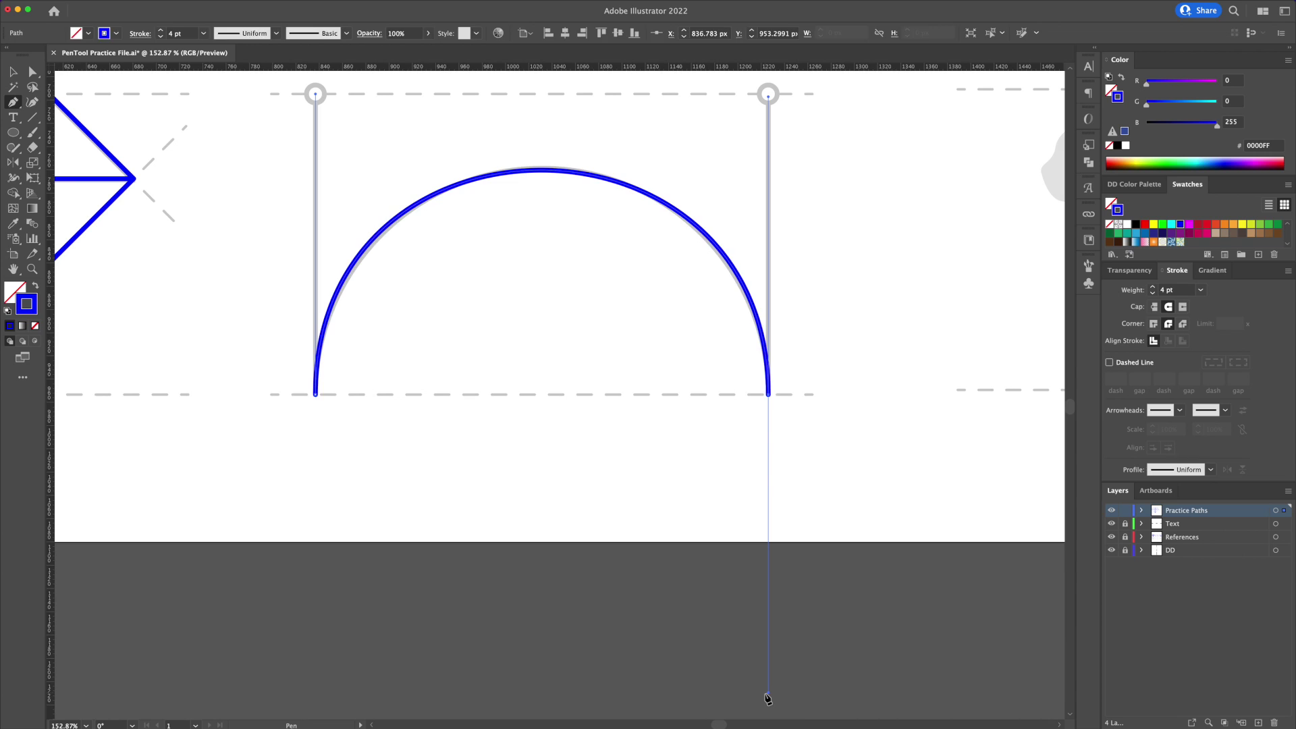
{"action": "key", "text": "v"}
{"action": "left_click", "coordinate": [686, 500]}
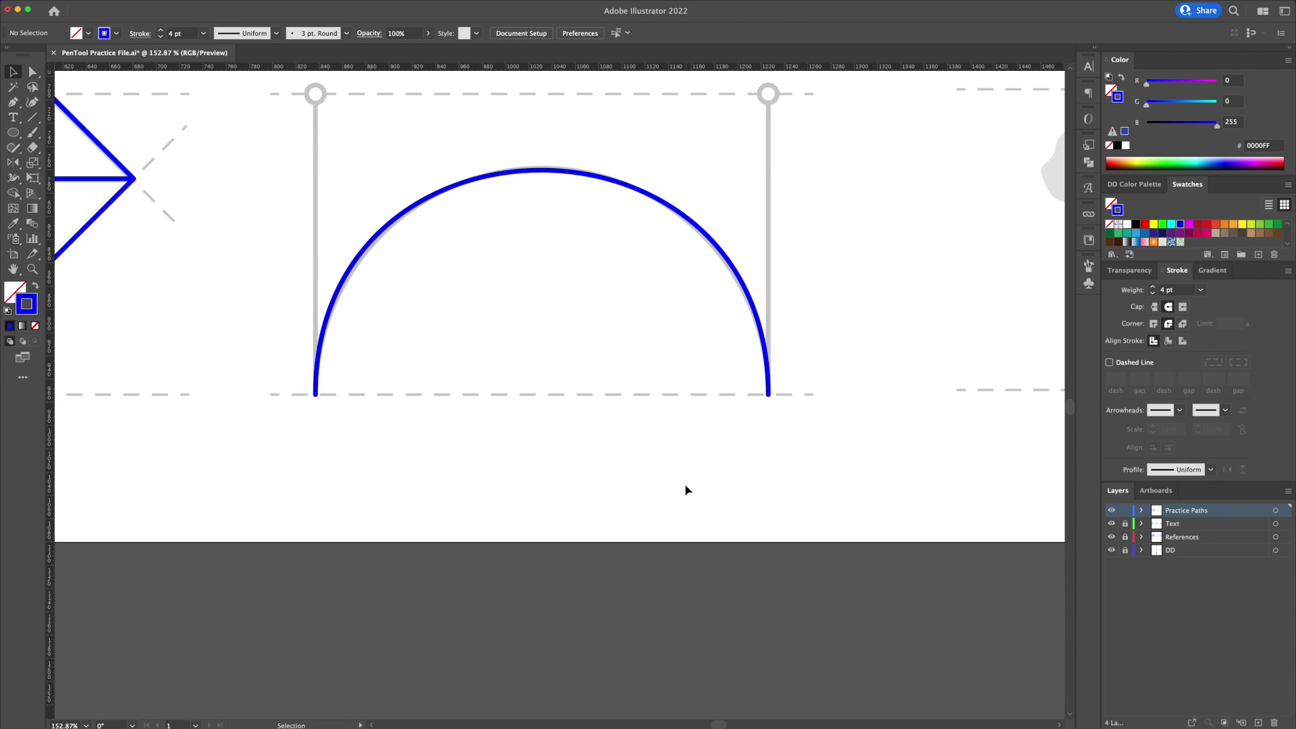
Step: Select the traced arch and activate the Direct Selection tool
{"action": "left_click", "coordinate": [564, 176]}
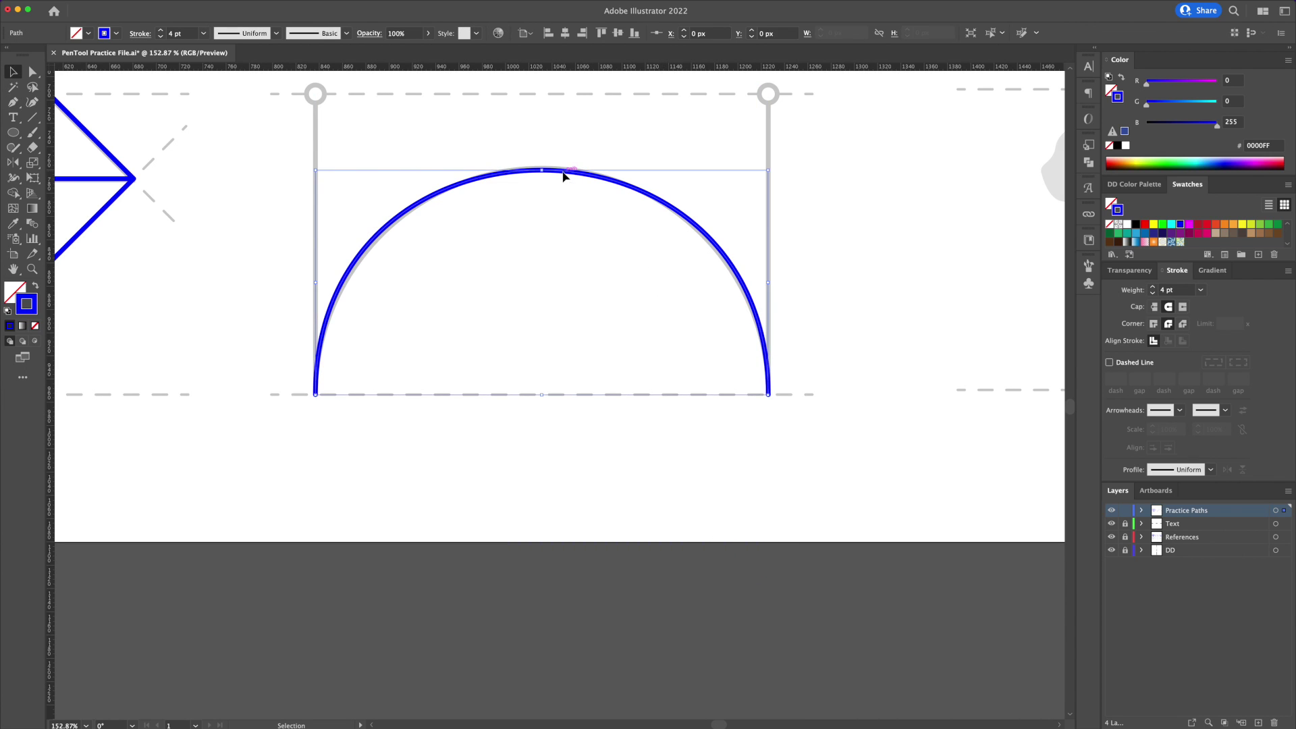
{"action": "left_click_drag", "start_coordinate": [560, 179], "coordinate": [576, 238]}
{"action": "key", "text": "a"}
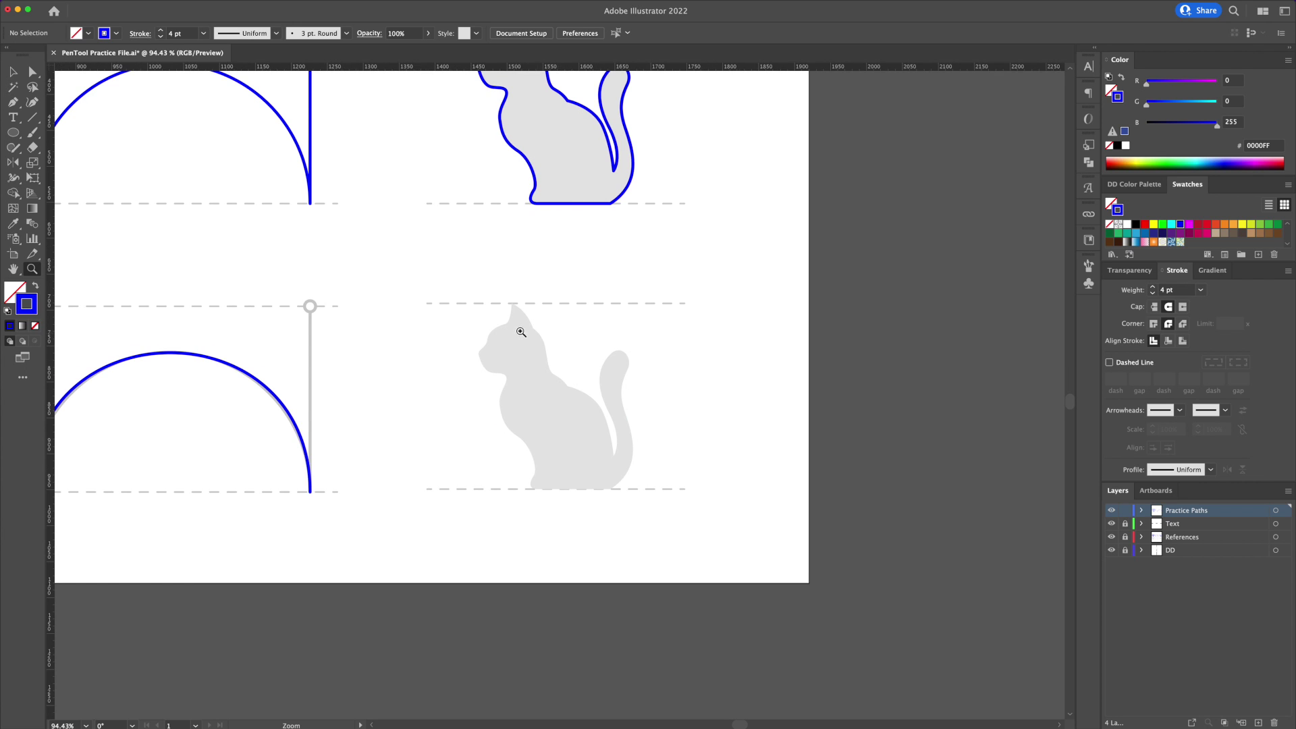
Step: Trace the lower cat silhouette from the ear tip down the back of the head and neck, ending at a corner point on the upper back
{"action": "left_click_drag", "start_coordinate": [520, 332], "coordinate": [630, 224]}
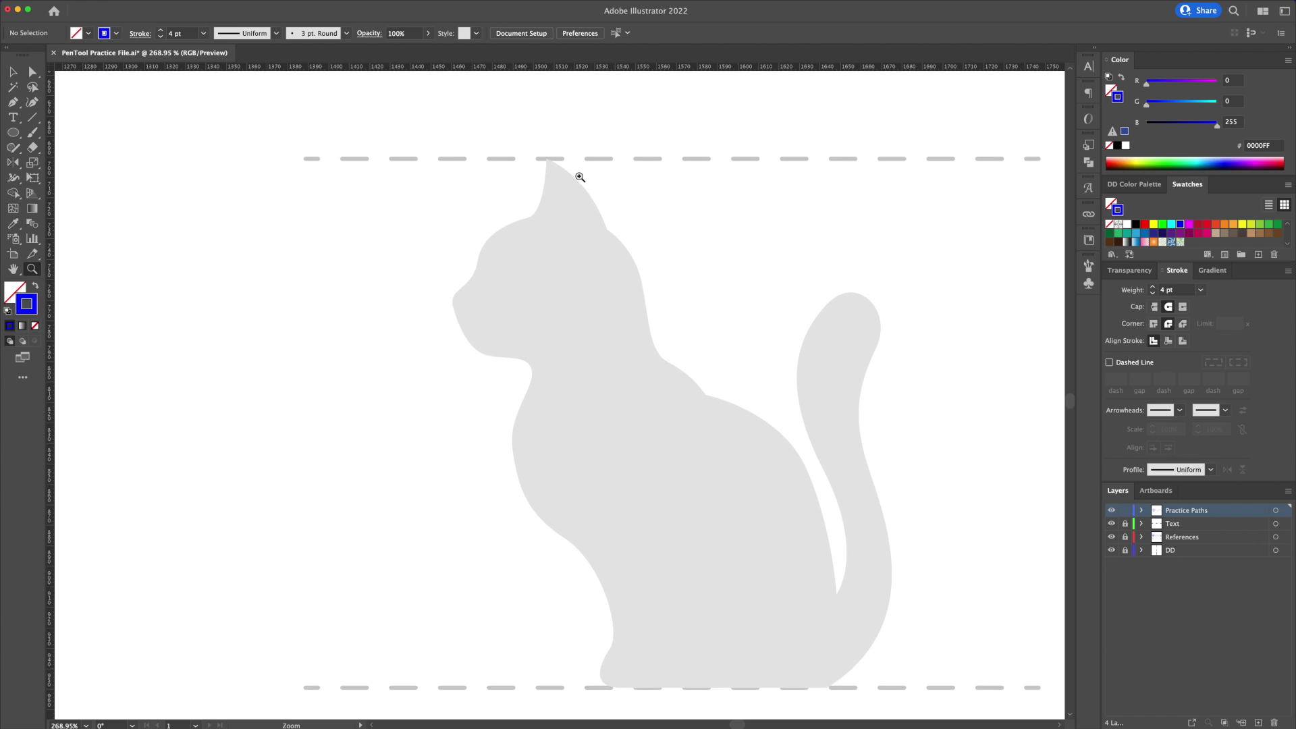
{"action": "key", "text": "p"}
{"action": "left_click", "coordinate": [548, 160]}
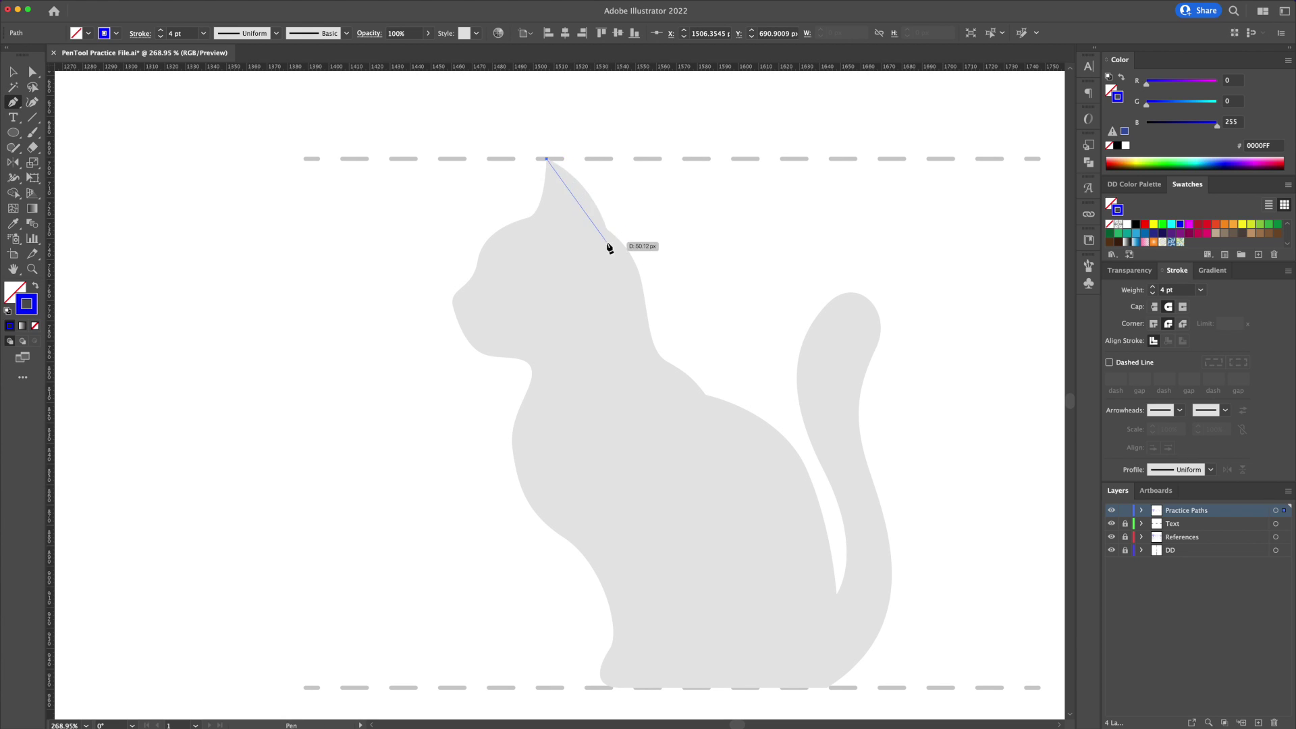
{"action": "mouse_move", "coordinate": [607, 230]}
{"action": "left_mouse_down"}
{"action": "mouse_move", "coordinate": [629, 295]}
{"action": "mouse_move", "coordinate": [626, 285]}
{"action": "left_mouse_up"}
{"action": "mouse_move", "coordinate": [608, 233]}
{"action": "left_mouse_down"}
{"action": "mouse_move", "coordinate": [642, 285]}
{"action": "mouse_move", "coordinate": [644, 315]}
{"action": "left_mouse_up"}
{"action": "left_click_drag", "start_coordinate": [665, 360], "coordinate": [681, 372]}
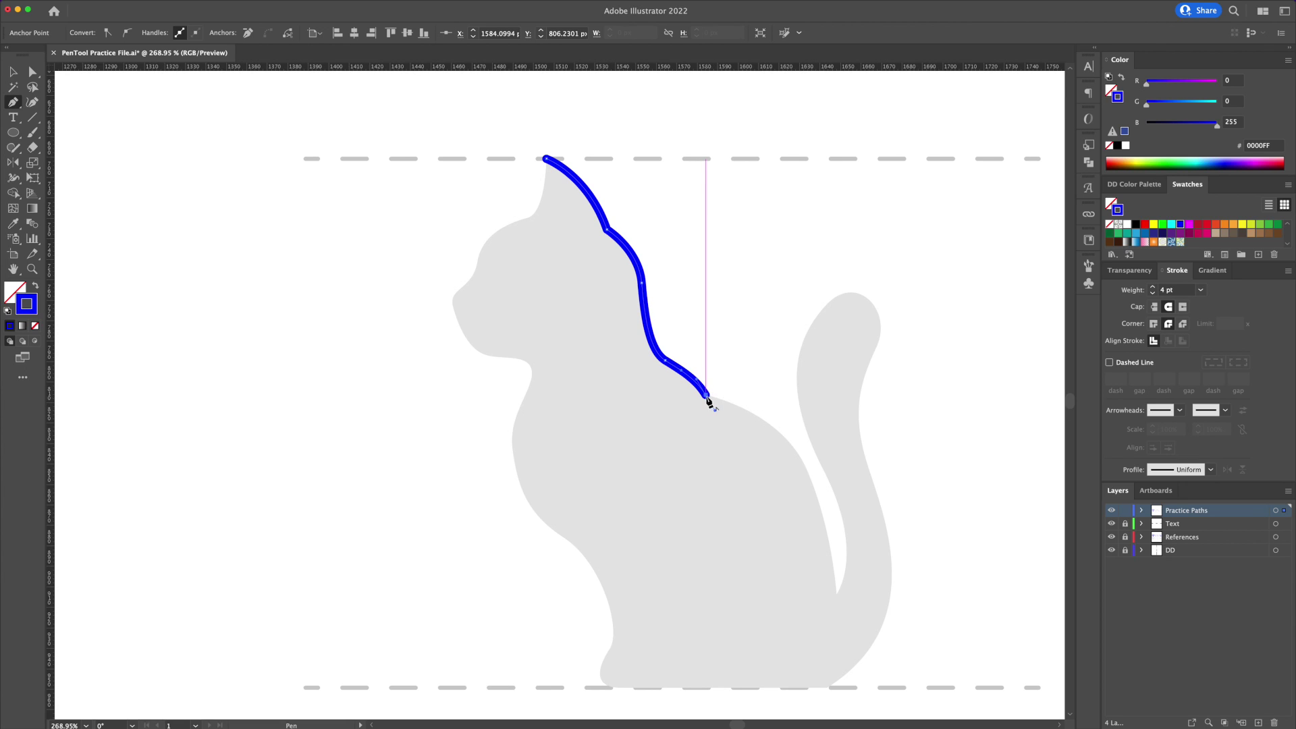
{"action": "left_click", "coordinate": [705, 392]}
Step: Continue the cat outline with a curve down the back to the tail notch and remove that point's outgoing handle
{"action": "left_click_drag", "start_coordinate": [731, 412], "coordinate": [562, 247]}
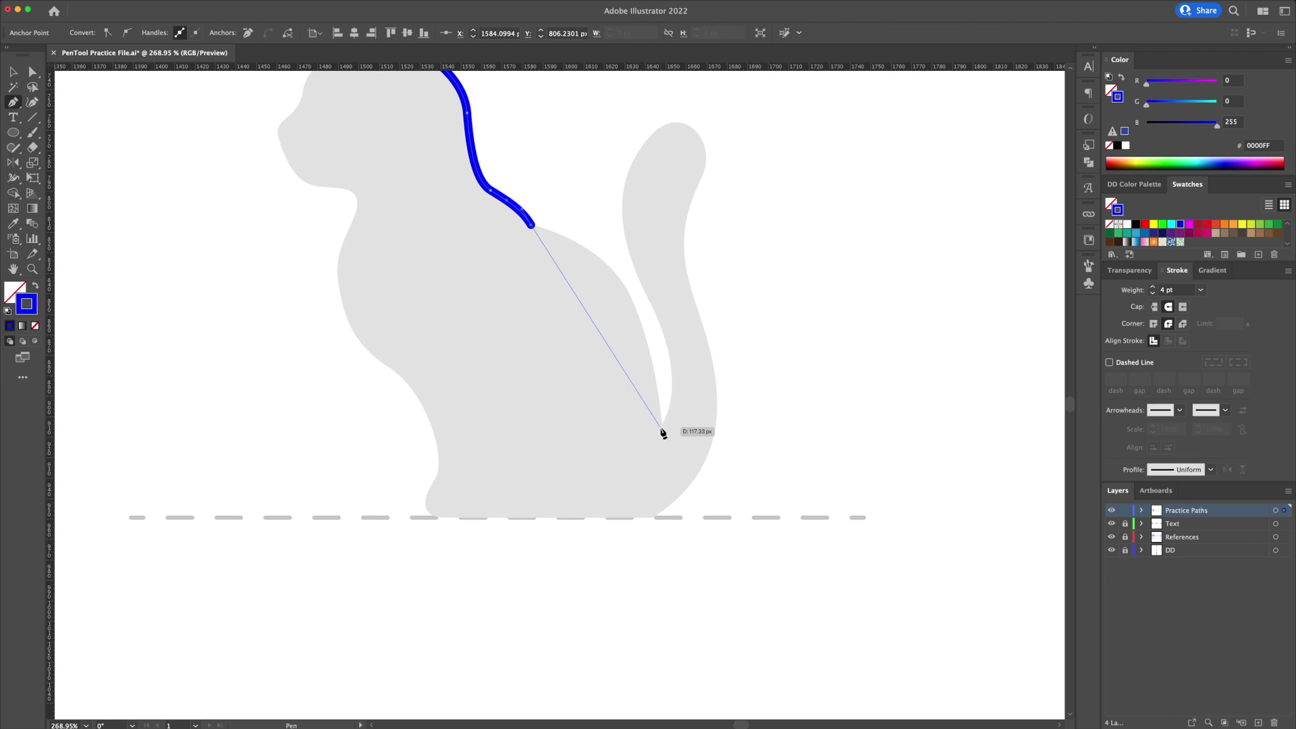
{"action": "mouse_move", "coordinate": [660, 427]}
{"action": "left_mouse_down"}
{"action": "mouse_move", "coordinate": [654, 575]}
{"action": "mouse_move", "coordinate": [679, 621]}
{"action": "mouse_move", "coordinate": [662, 630]}
{"action": "mouse_move", "coordinate": [662, 616]}
{"action": "left_mouse_up"}
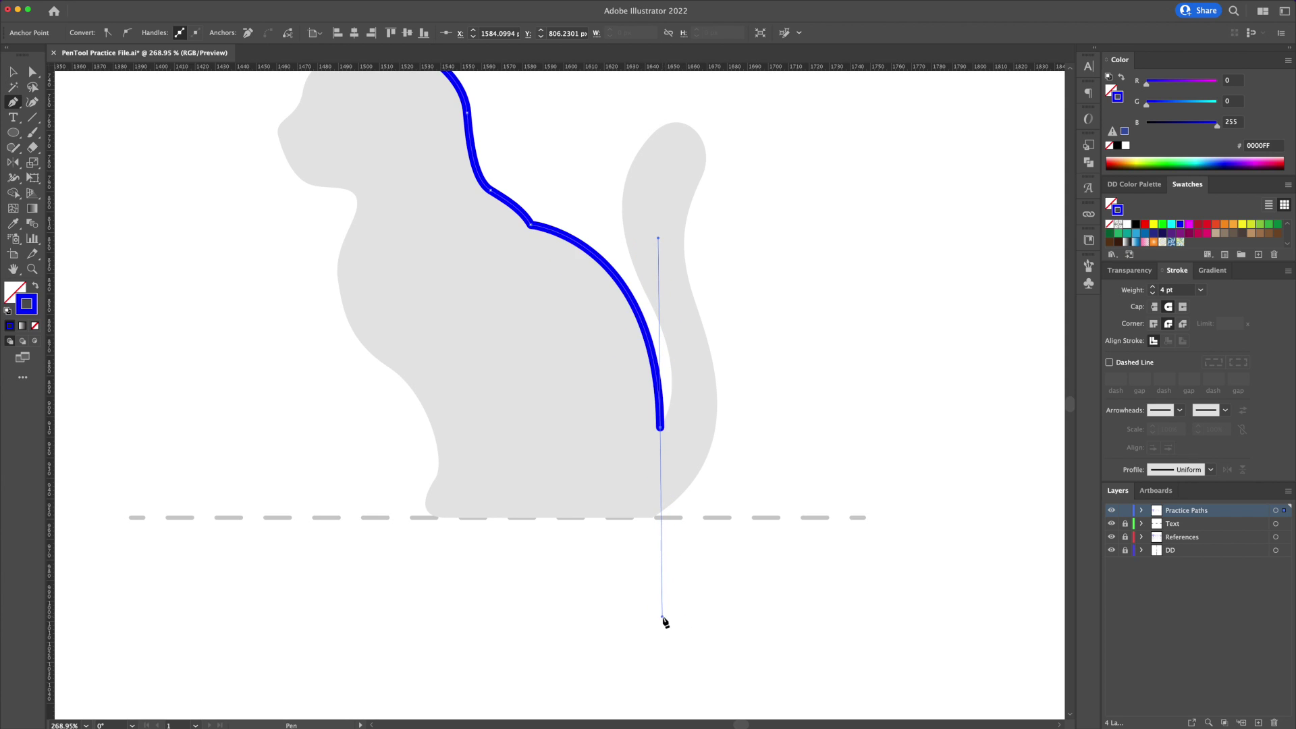
{"action": "left_click", "coordinate": [660, 427]}
Step: Trace the cat's tail up its inner edge, around the tip and down the outer edge to the dashed baseline
{"action": "left_click_drag", "start_coordinate": [649, 299], "coordinate": [605, 208]}
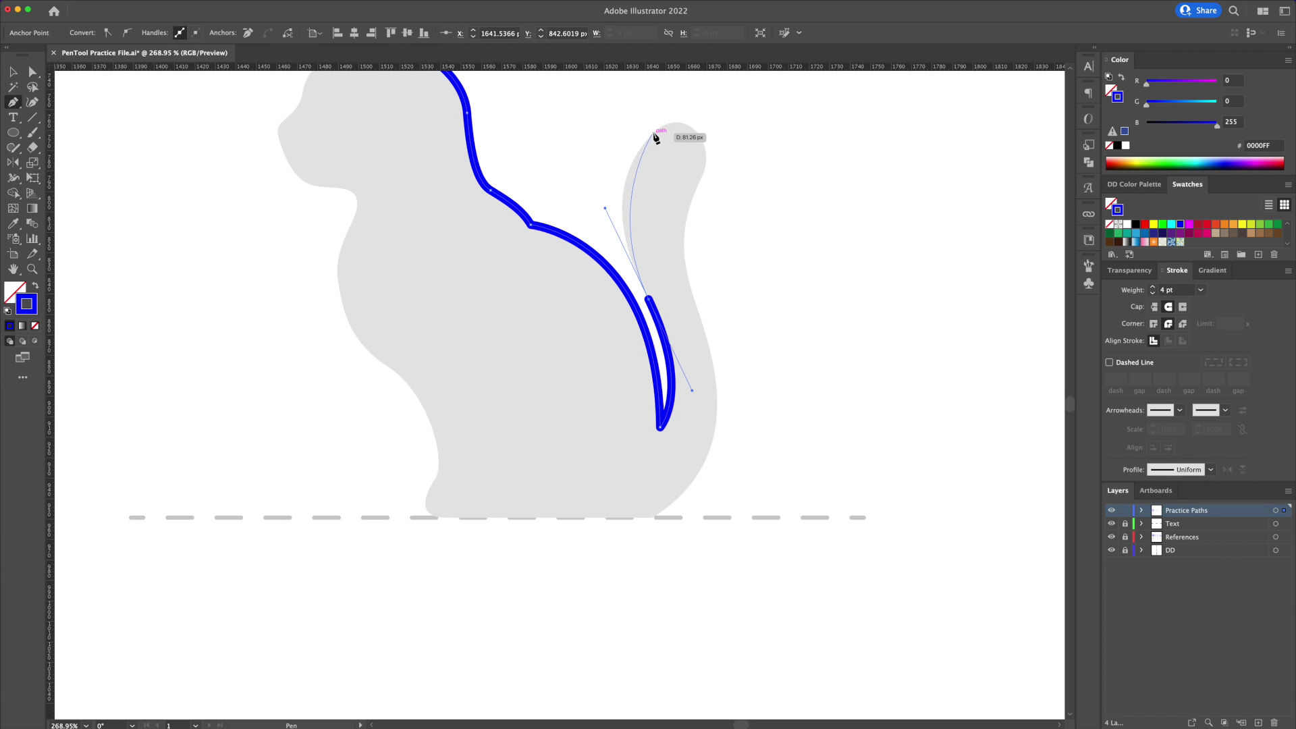
{"action": "left_click_drag", "start_coordinate": [652, 133], "coordinate": [683, 112]}
{"action": "scroll", "coordinate": [664, 216], "scroll_direction": "up", "scroll_amount": 5}
{"action": "scroll", "coordinate": [665, 216], "scroll_direction": "right", "scroll_amount": 2}
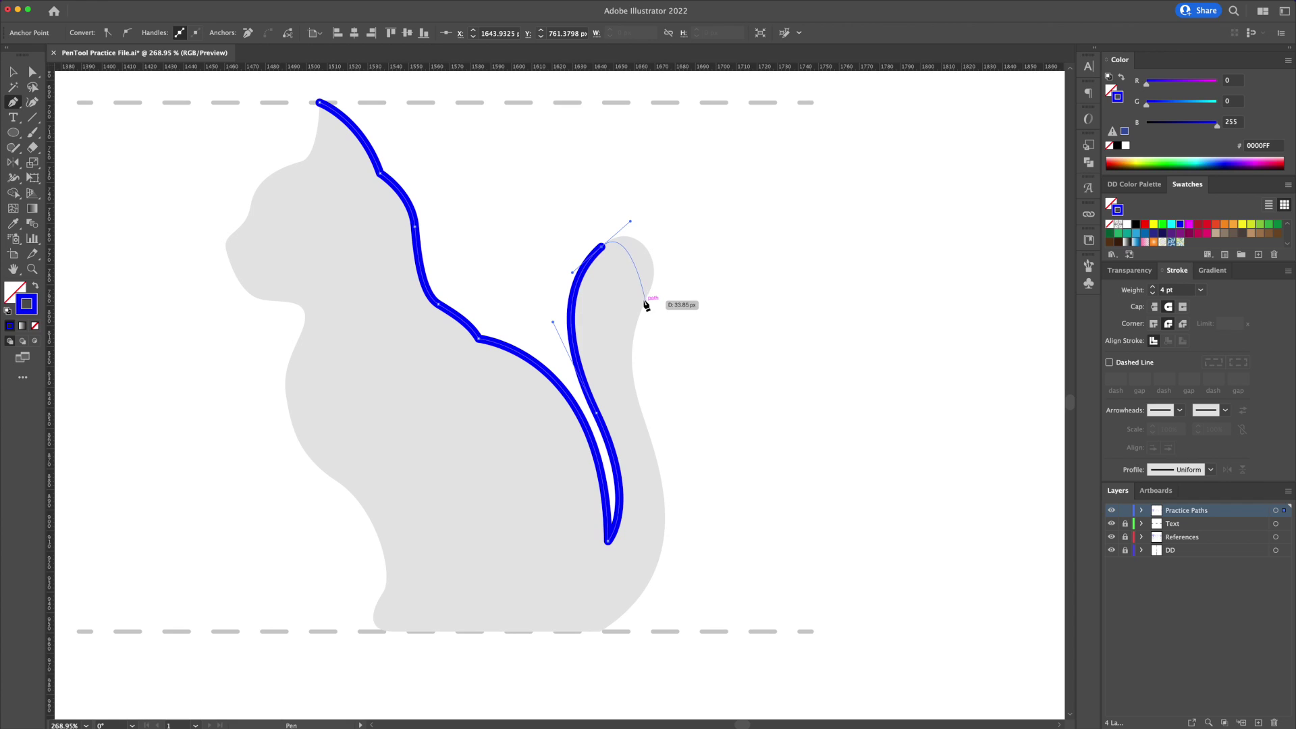
{"action": "left_click_drag", "start_coordinate": [643, 303], "coordinate": [617, 357]}
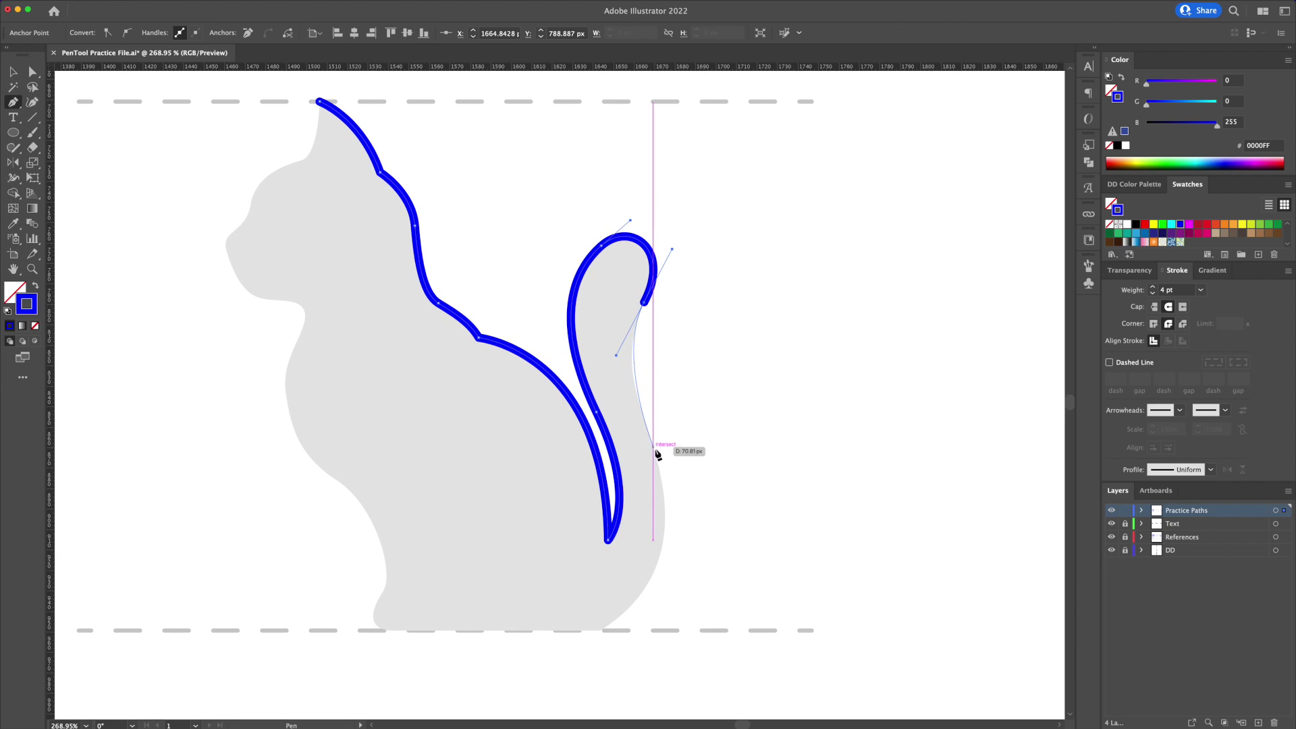
{"action": "left_click_drag", "start_coordinate": [656, 456], "coordinate": [662, 332]}
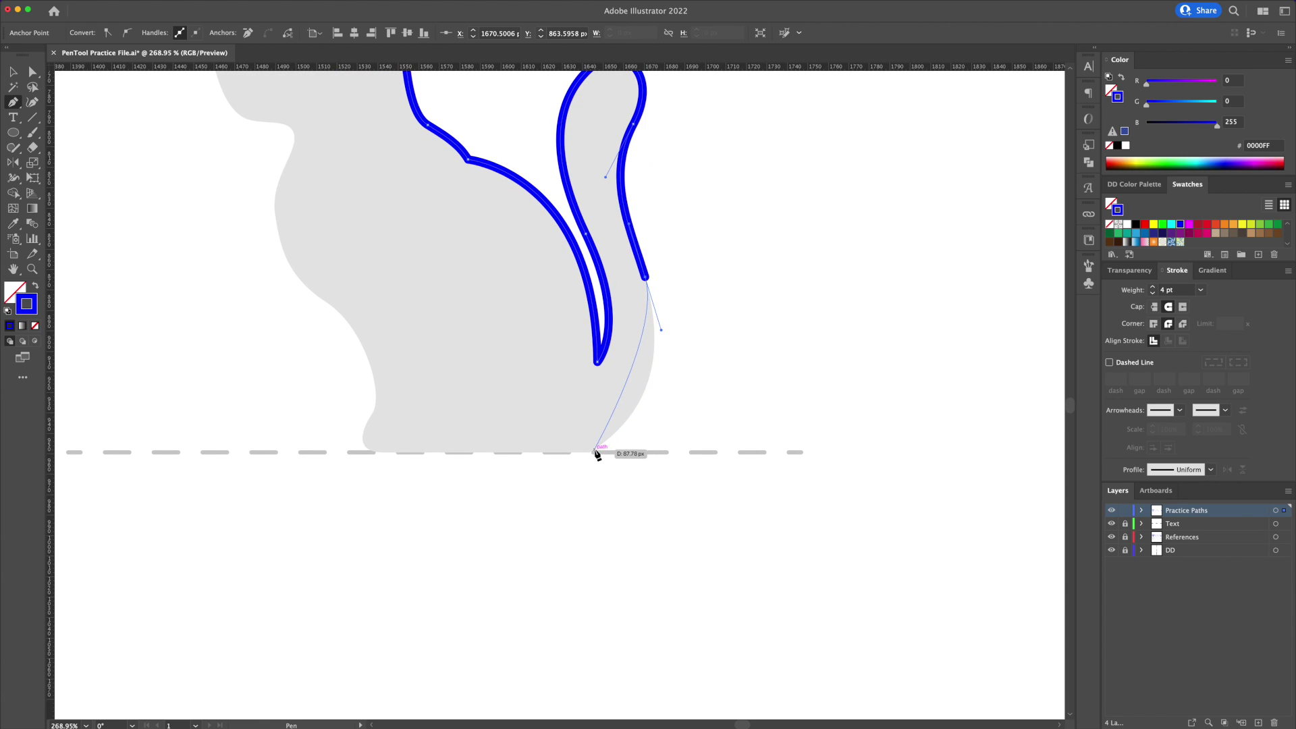
{"action": "left_click_drag", "start_coordinate": [590, 452], "coordinate": [512, 508]}
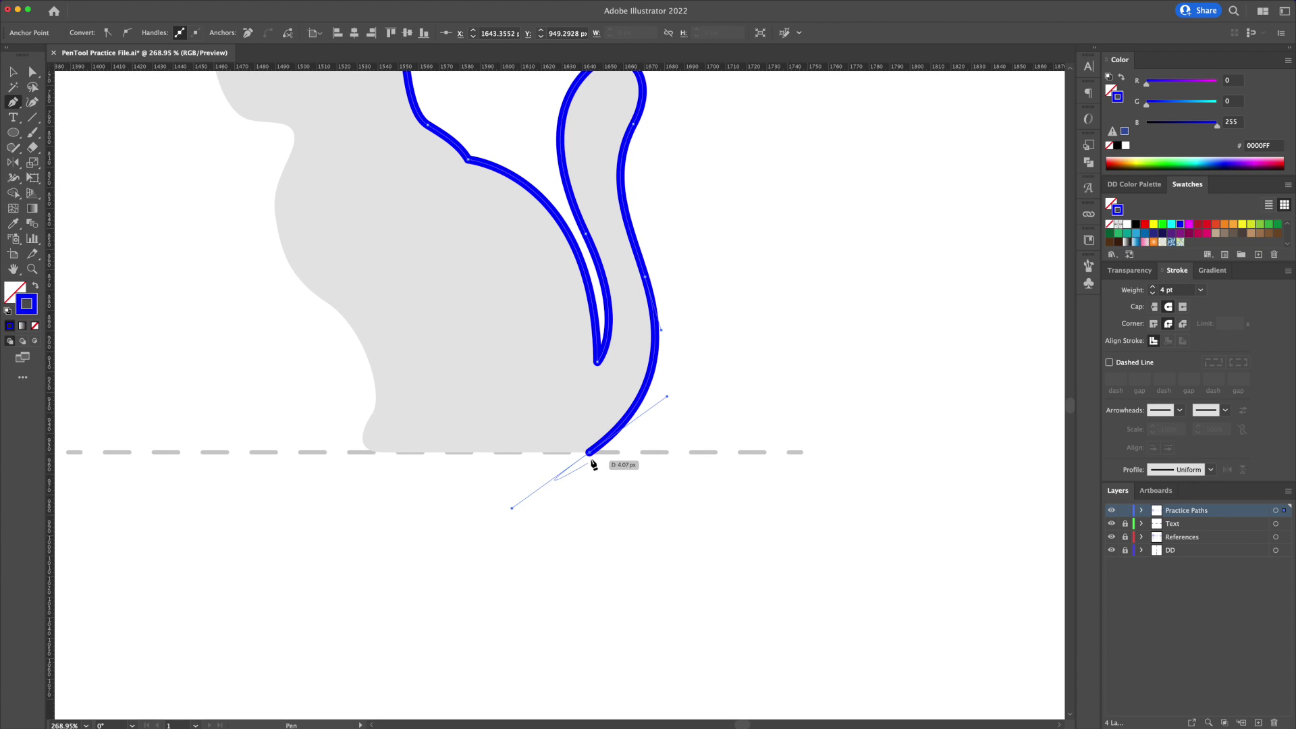
Step: Try to trace the cat's flat base toward the front paw with a smooth end point, then undo that segment
{"action": "left_click_drag", "start_coordinate": [592, 461], "coordinate": [764, 487]}
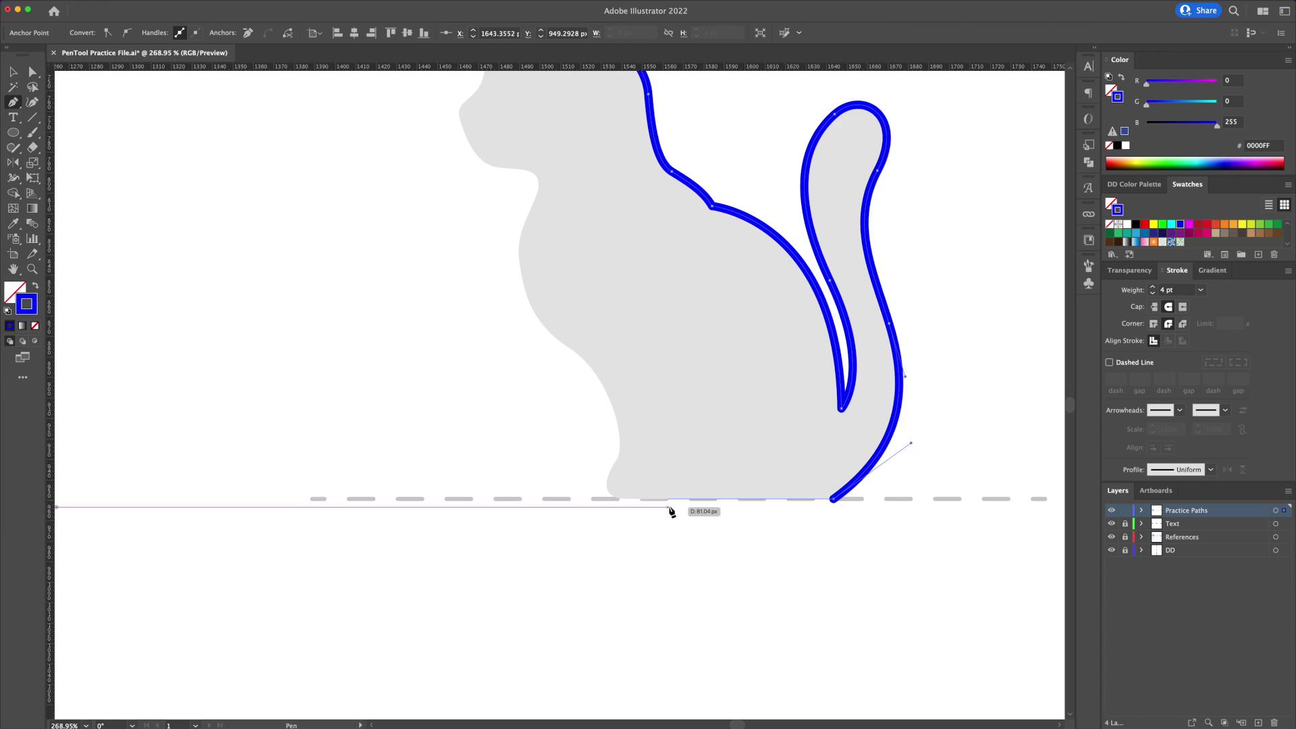
{"action": "left_click_drag", "start_coordinate": [652, 501], "coordinate": [602, 500]}
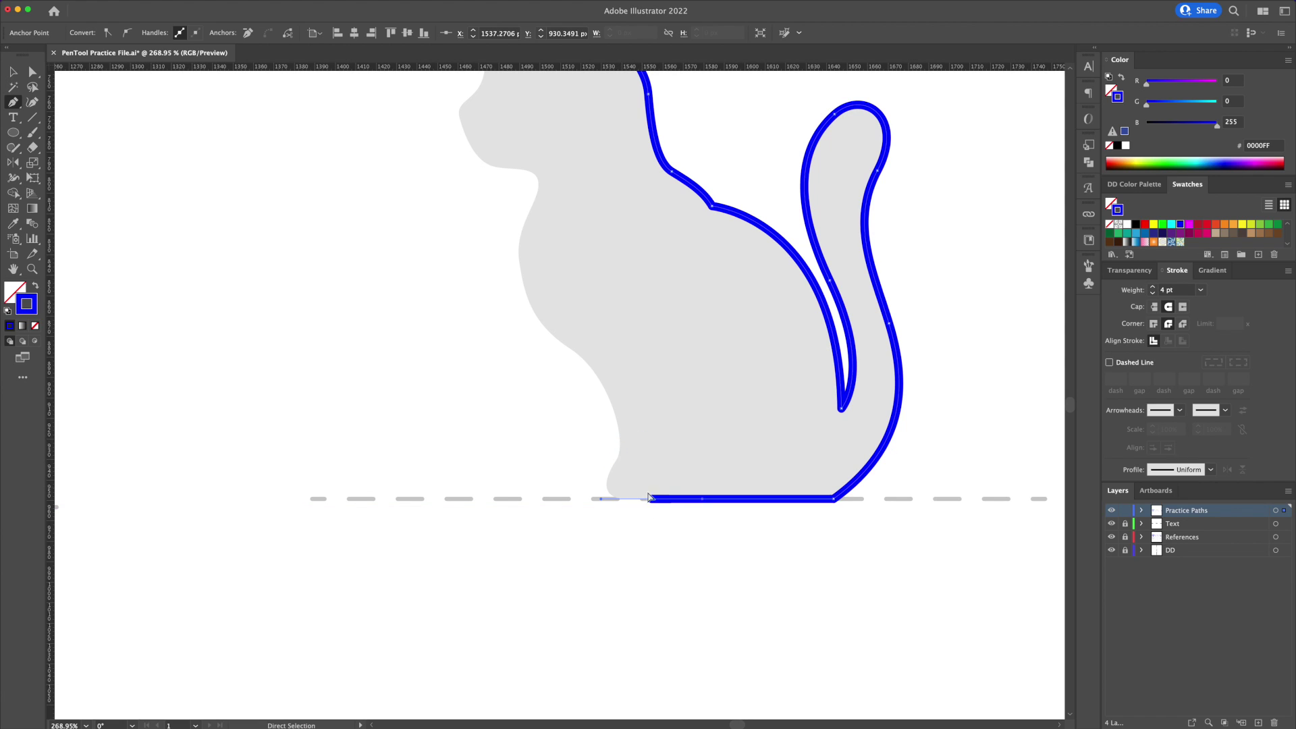
{"action": "key", "text": "super+z"}
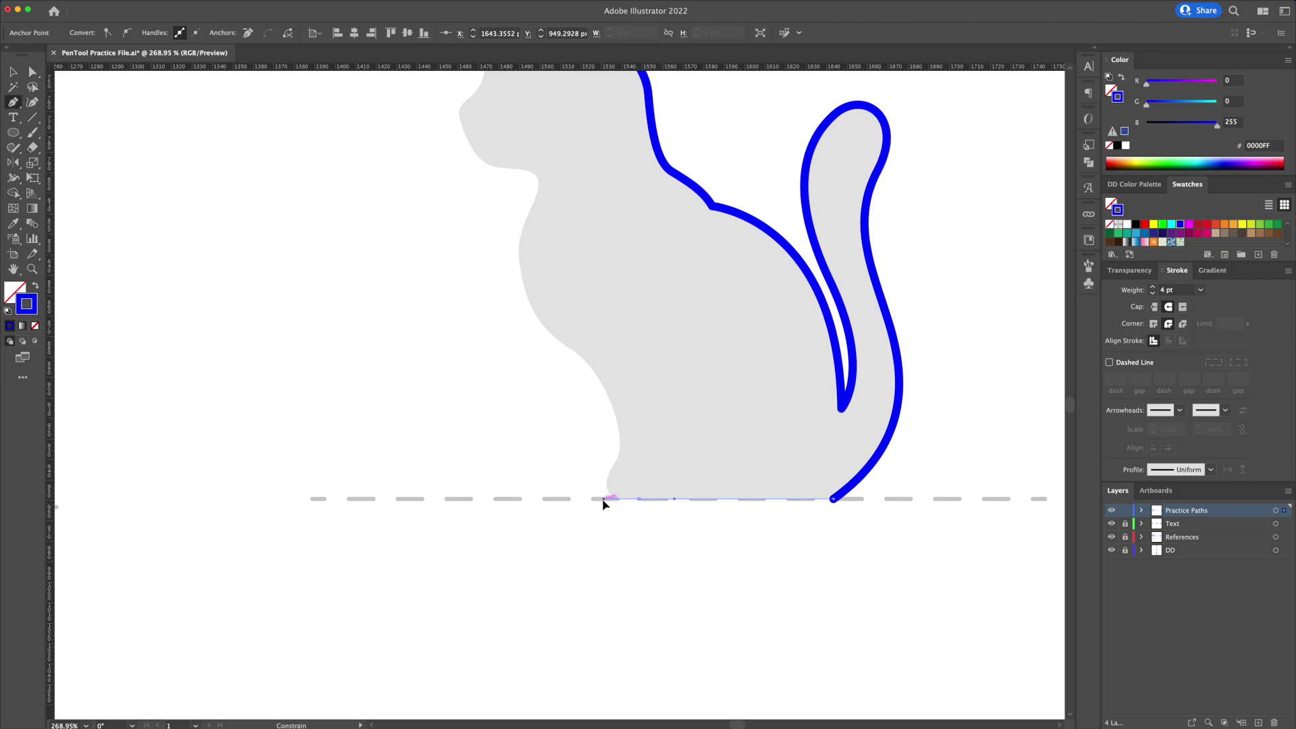
Step: Trace the cat's flat base, around the front paw and up the chest to the throat with smooth curve points
{"action": "left_click_drag", "start_coordinate": [603, 499], "coordinate": [589, 499]}
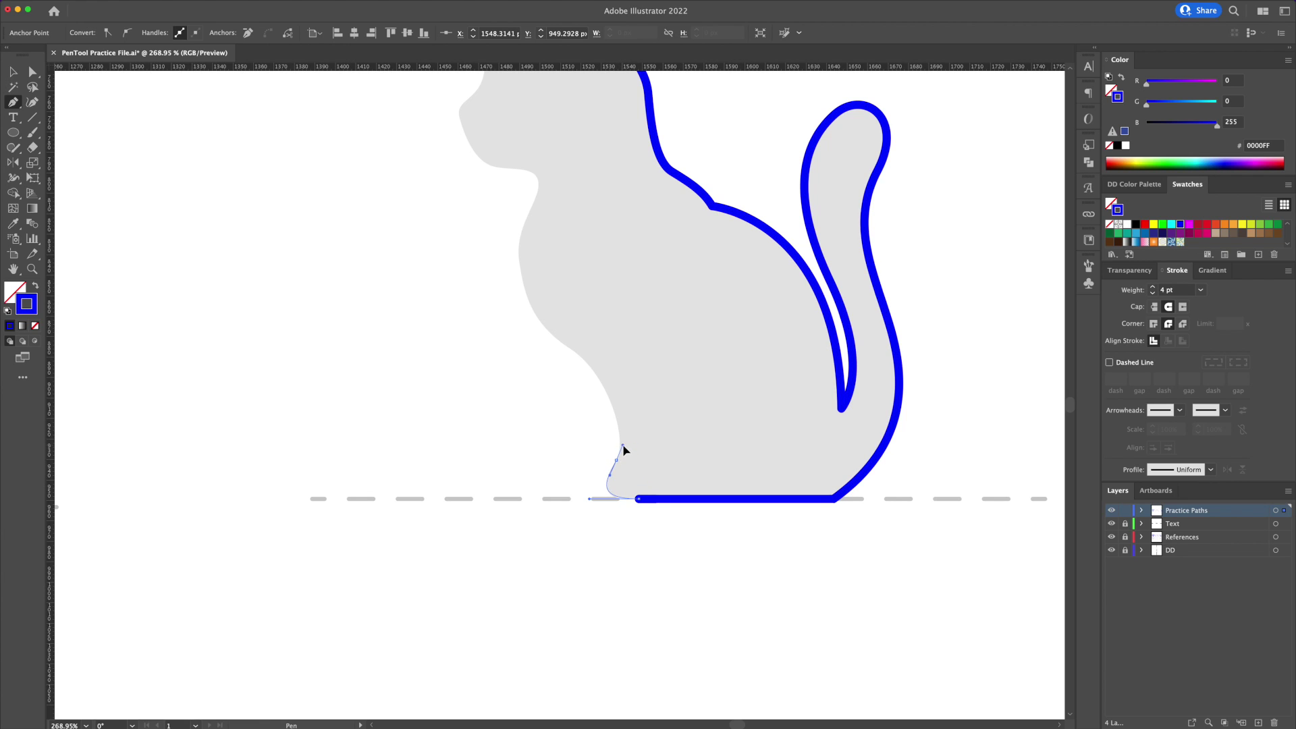
{"action": "left_click_drag", "start_coordinate": [623, 447], "coordinate": [624, 446]}
{"action": "left_click_drag", "start_coordinate": [585, 362], "coordinate": [556, 339]}
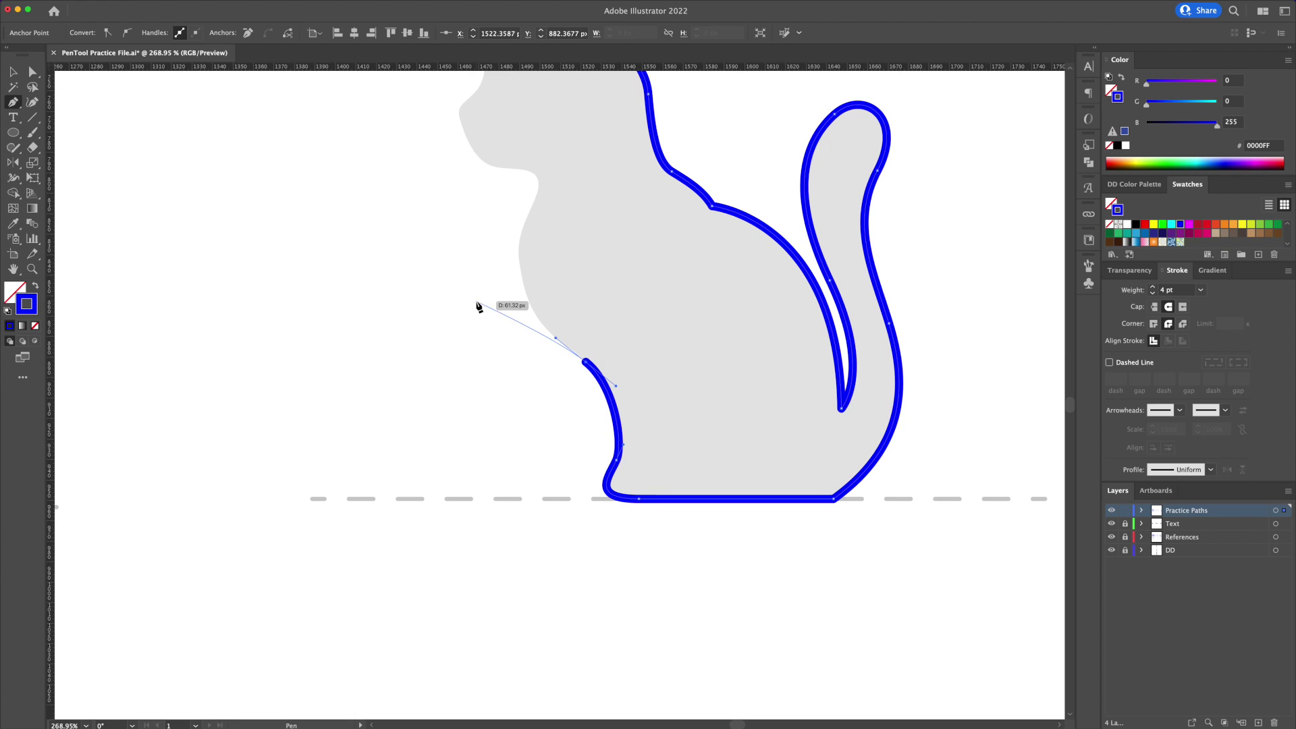
{"action": "left_click_drag", "start_coordinate": [520, 266], "coordinate": [544, 161]}
Step: Trace the cat's chin, muzzle and forehead, close the outline at the ear tip and deselect it
{"action": "scroll", "coordinate": [544, 165], "scroll_direction": "up", "scroll_amount": 10}
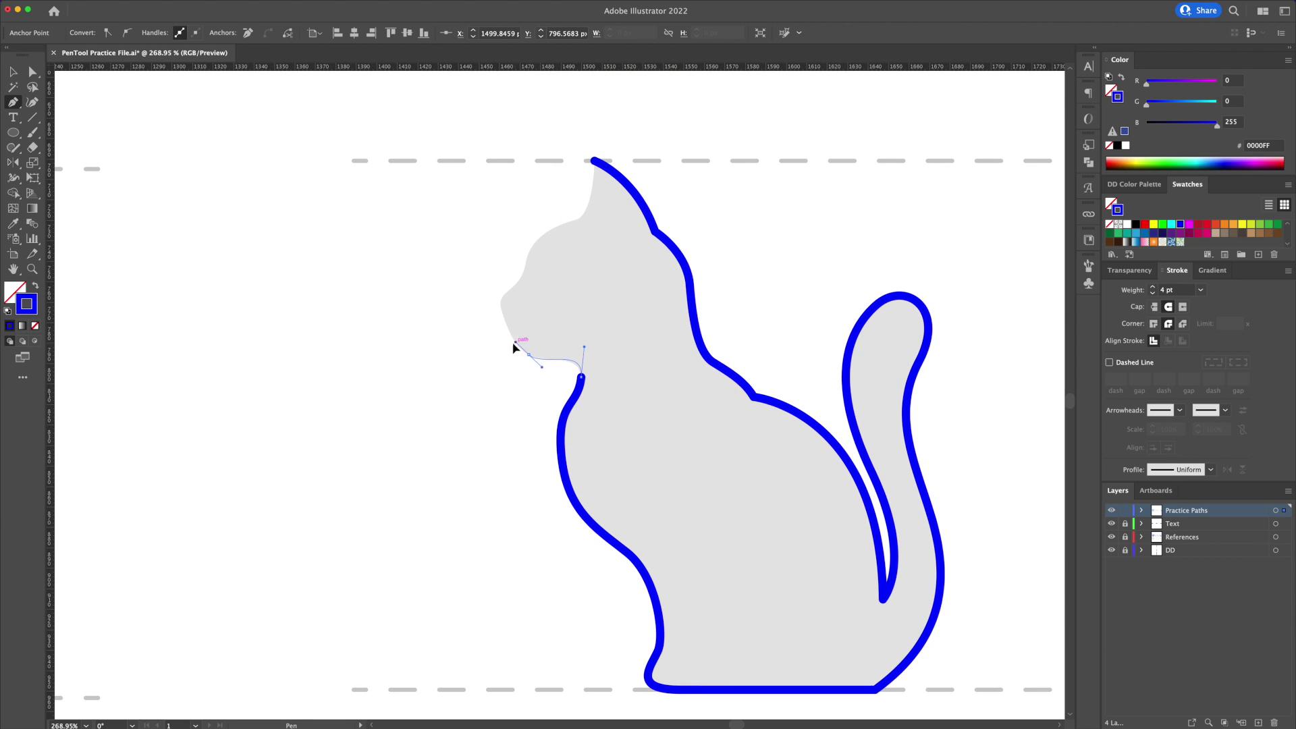
{"action": "left_click_drag", "start_coordinate": [507, 347], "coordinate": [506, 343]}
{"action": "left_click_drag", "start_coordinate": [516, 287], "coordinate": [516, 284]}
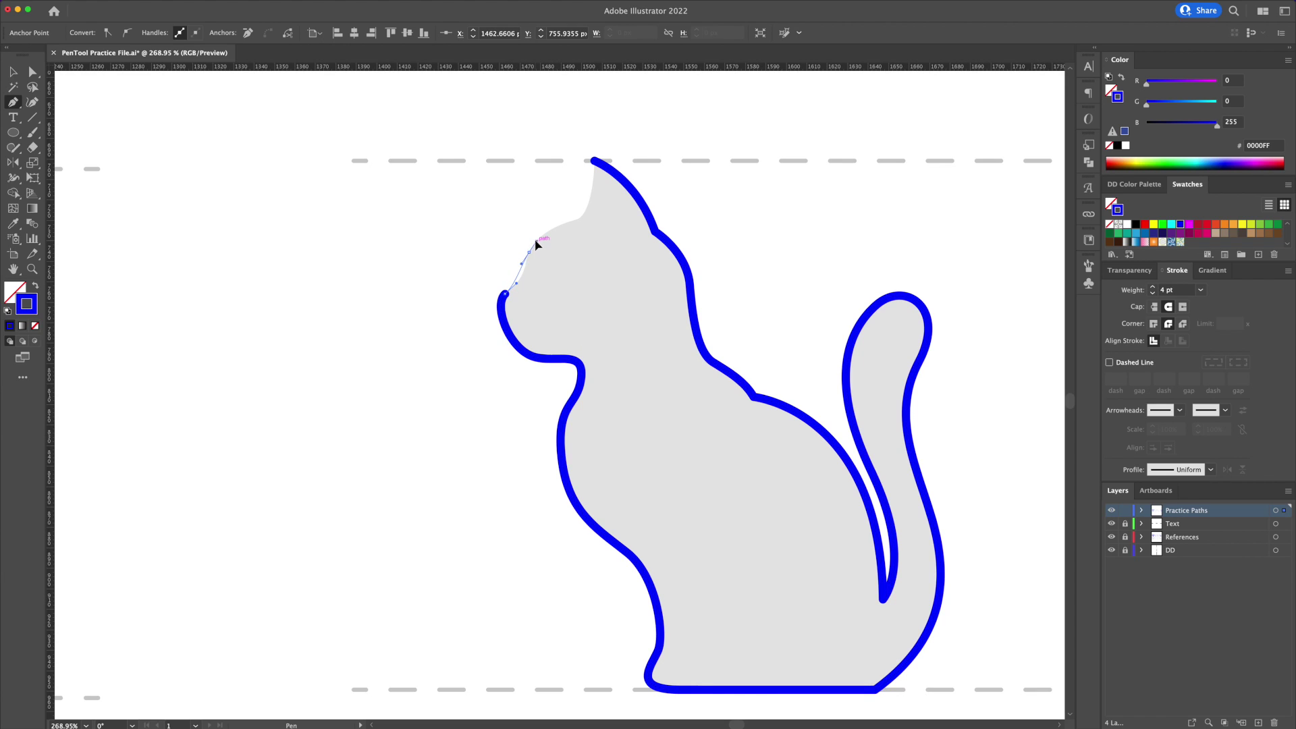
{"action": "left_click_drag", "start_coordinate": [537, 232], "coordinate": [536, 229]}
{"action": "left_click_drag", "start_coordinate": [594, 219], "coordinate": [594, 218]}
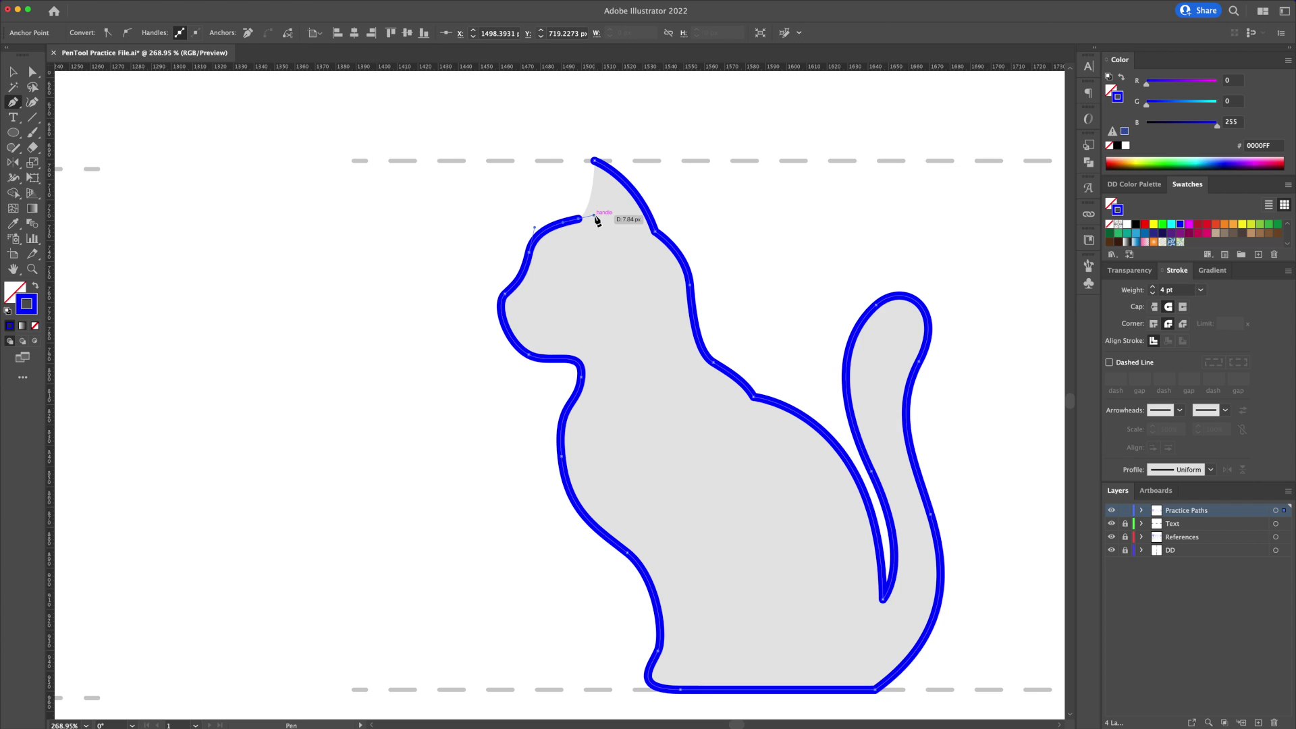
{"action": "left_click", "coordinate": [594, 161]}
{"action": "key", "text": "v"}
{"action": "left_click", "coordinate": [769, 247]}
Step: Directly select the front paw's anchor point and shorten the baseline handle so the paw curve matches the template
{"action": "key", "text": "space"}
{"action": "left_click_drag", "start_coordinate": [777, 348], "coordinate": [661, 315]}
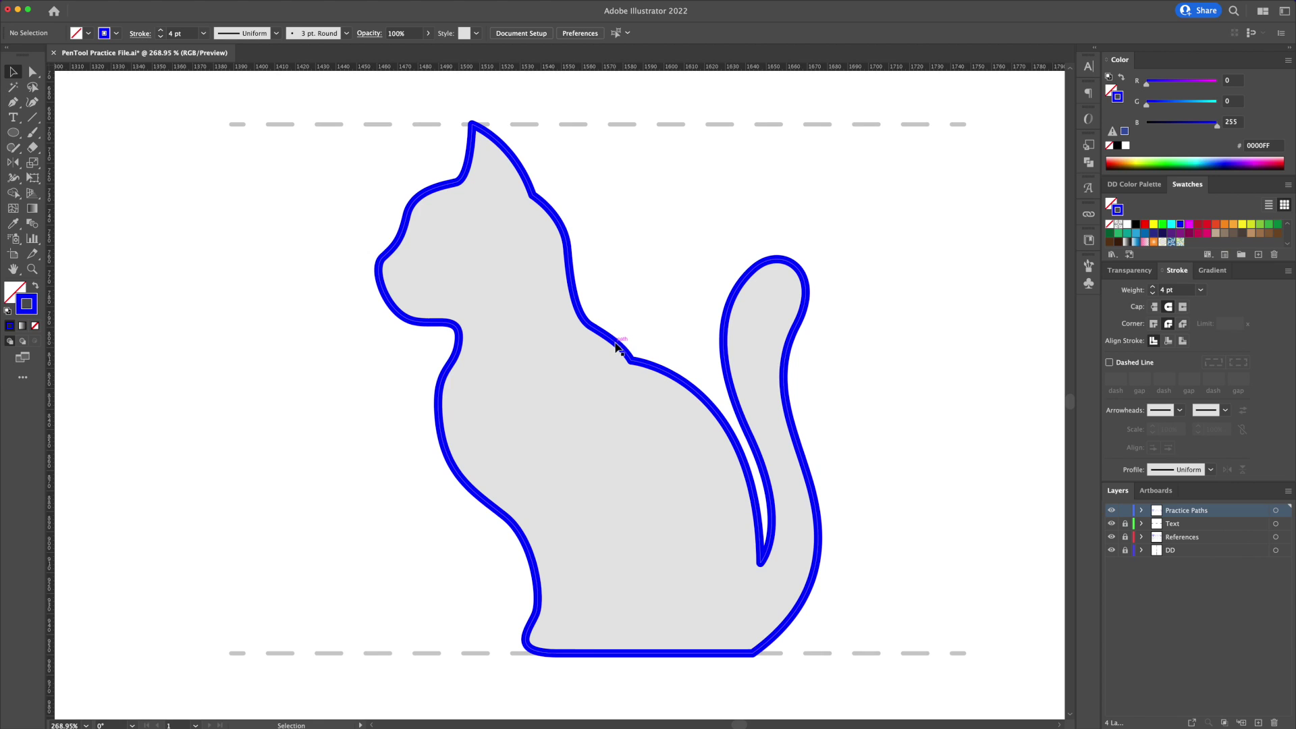
{"action": "left_click", "coordinate": [34, 71]}
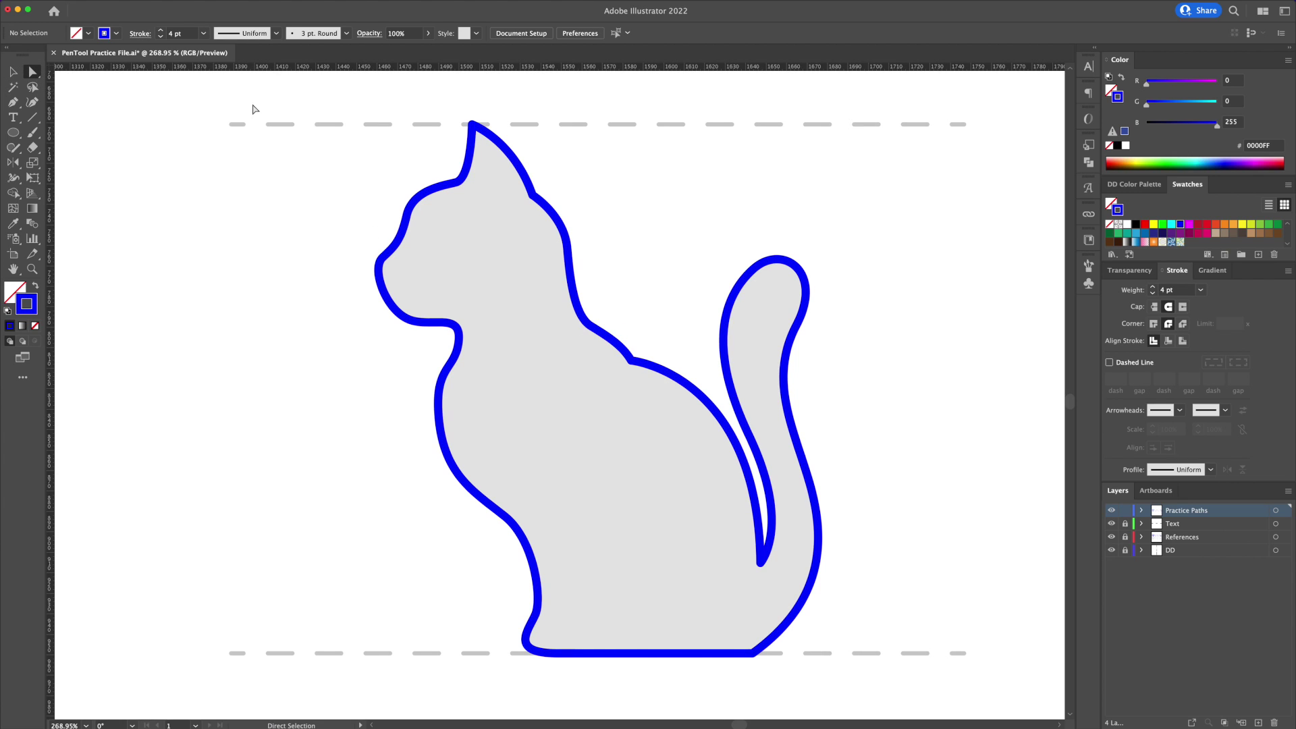
{"action": "left_click_drag", "start_coordinate": [768, 451], "coordinate": [780, 416]}
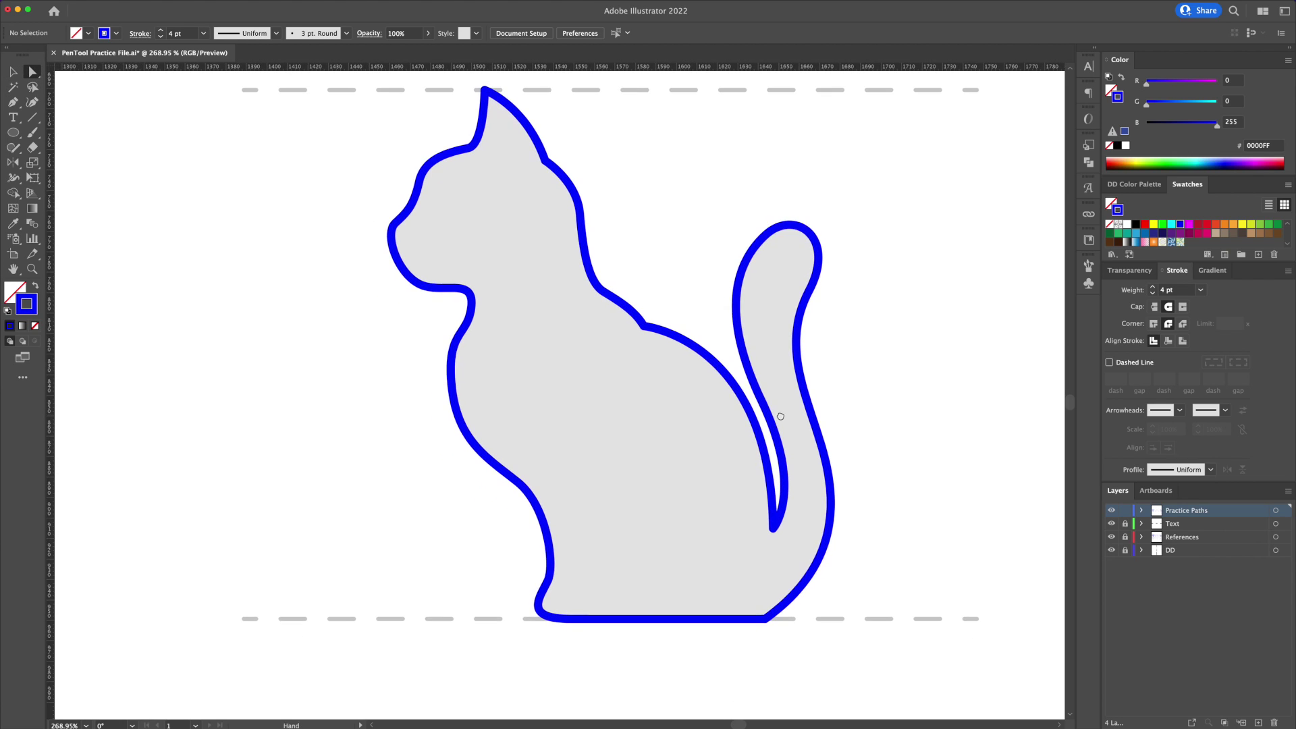
{"action": "left_click", "coordinate": [549, 580]}
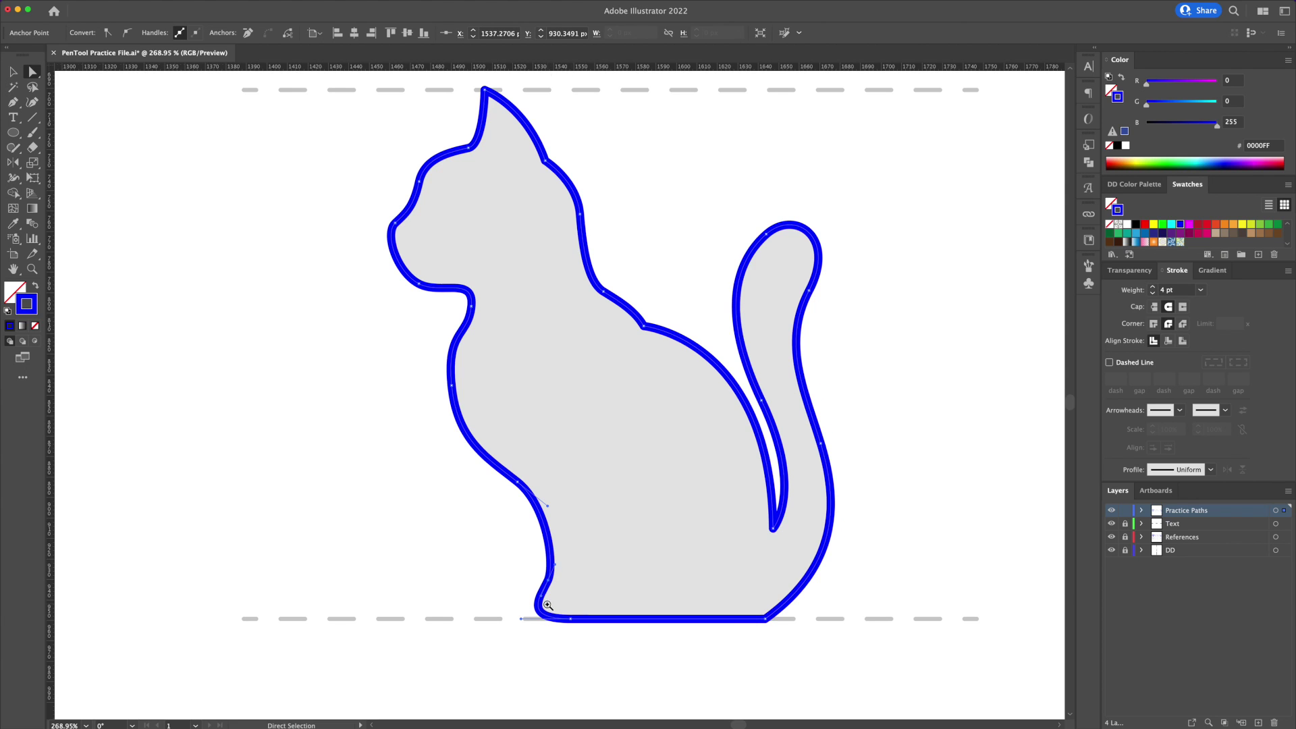
{"action": "left_click_drag", "start_coordinate": [545, 605], "coordinate": [593, 411]}
{"action": "key", "text": "a"}
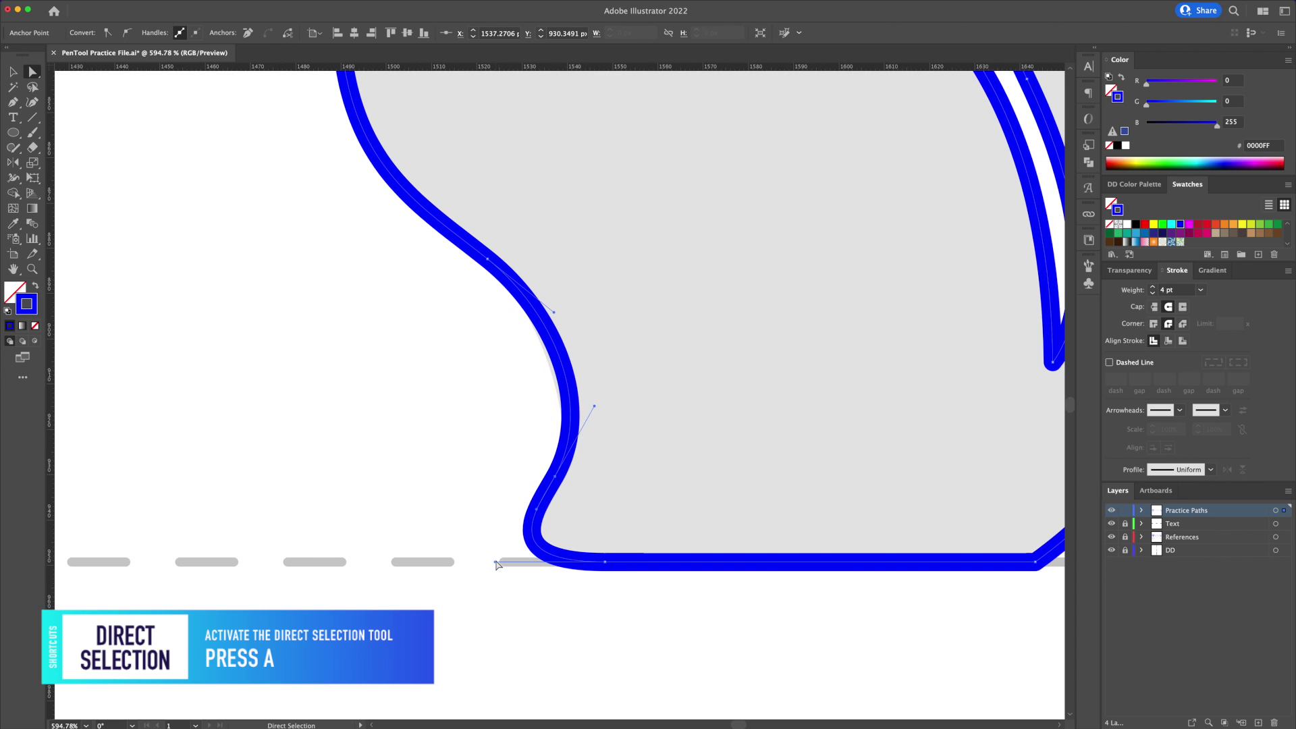
{"action": "mouse_move", "coordinate": [497, 563]}
{"action": "left_mouse_down"}
{"action": "mouse_move", "coordinate": [544, 568]}
{"action": "mouse_move", "coordinate": [513, 567]}
{"action": "left_mouse_up"}
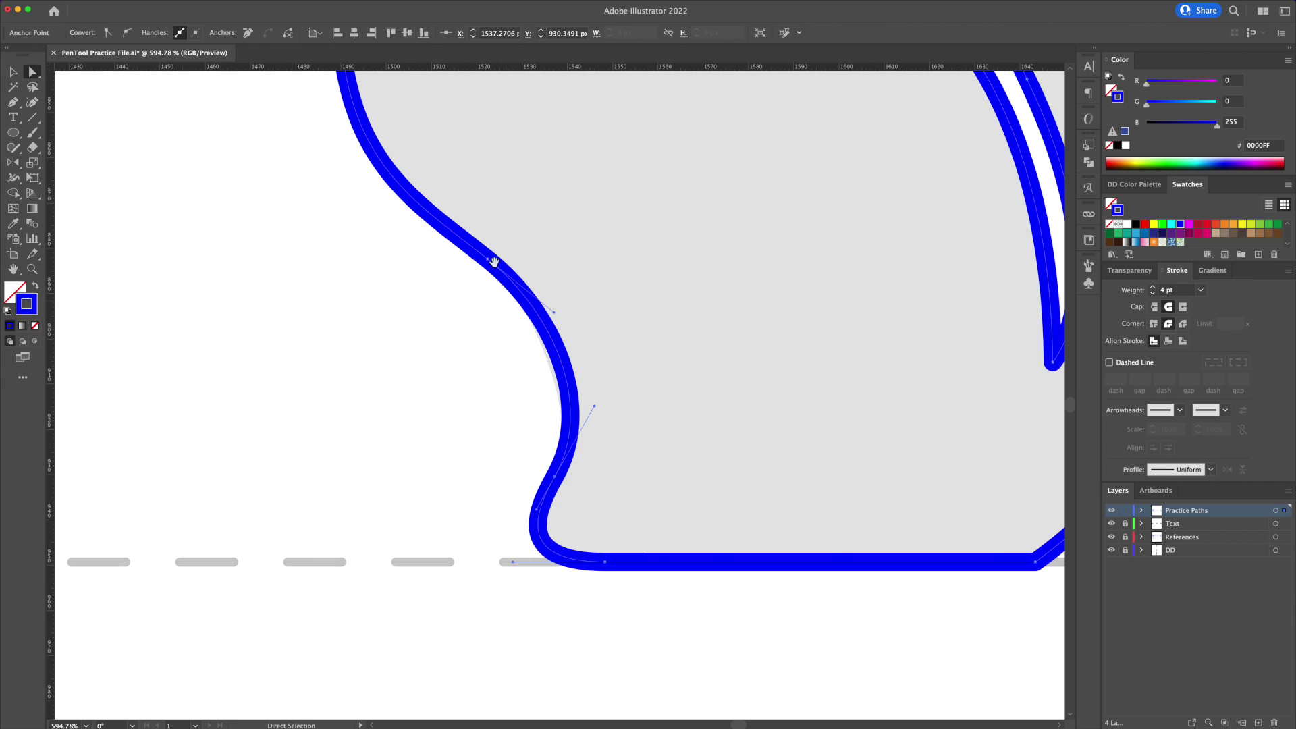
Step: Refine the cat's chest curve by repositioning its anchor points and shortening the upper handle of the lower neck point
{"action": "scroll", "coordinate": [499, 285], "scroll_direction": "up", "scroll_amount": 5}
{"action": "scroll", "coordinate": [500, 286], "scroll_direction": "left", "scroll_amount": 2}
{"action": "mouse_move", "coordinate": [571, 515]}
{"action": "left_mouse_down"}
{"action": "mouse_move", "coordinate": [547, 534]}
{"action": "mouse_move", "coordinate": [563, 510]}
{"action": "left_mouse_up"}
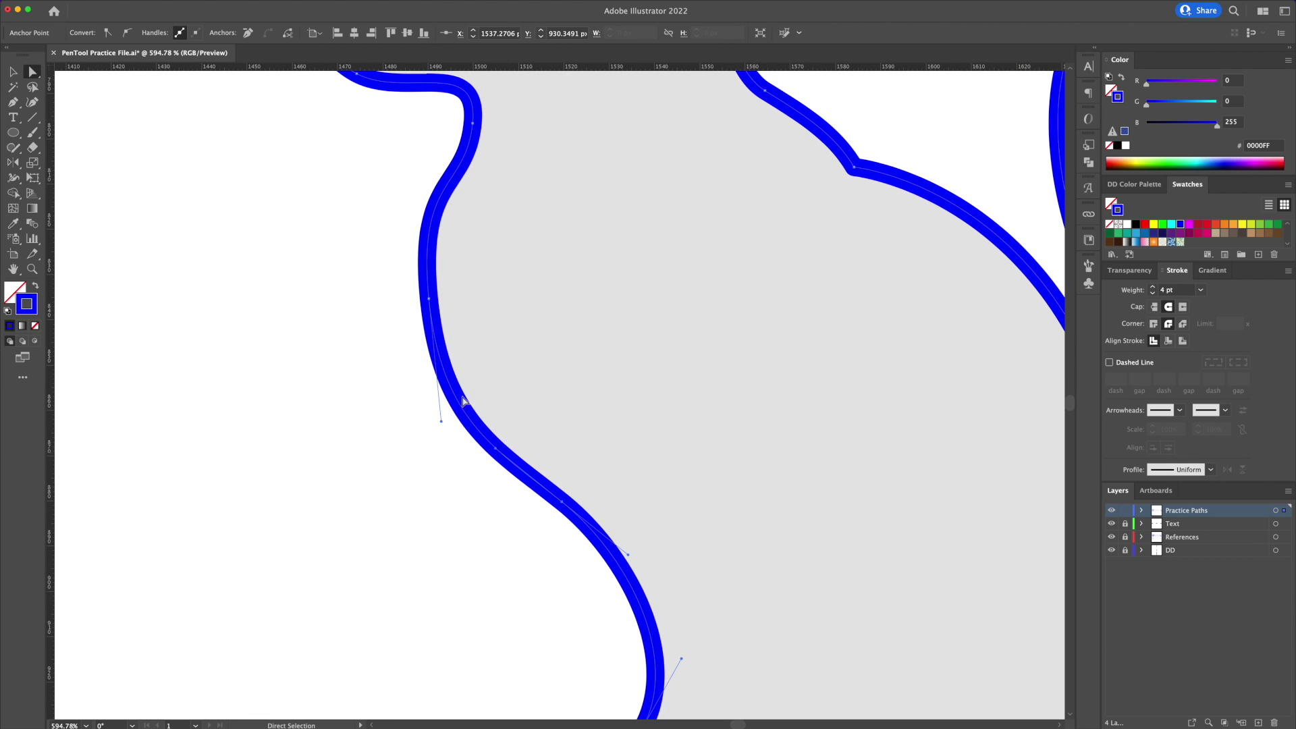
{"action": "scroll", "coordinate": [463, 401], "scroll_direction": "up", "scroll_amount": 3}
{"action": "scroll", "coordinate": [463, 401], "scroll_direction": "left", "scroll_amount": 1}
{"action": "left_click_drag", "start_coordinate": [465, 405], "coordinate": [467, 419]}
{"action": "left_click_drag", "start_coordinate": [455, 296], "coordinate": [458, 319]}
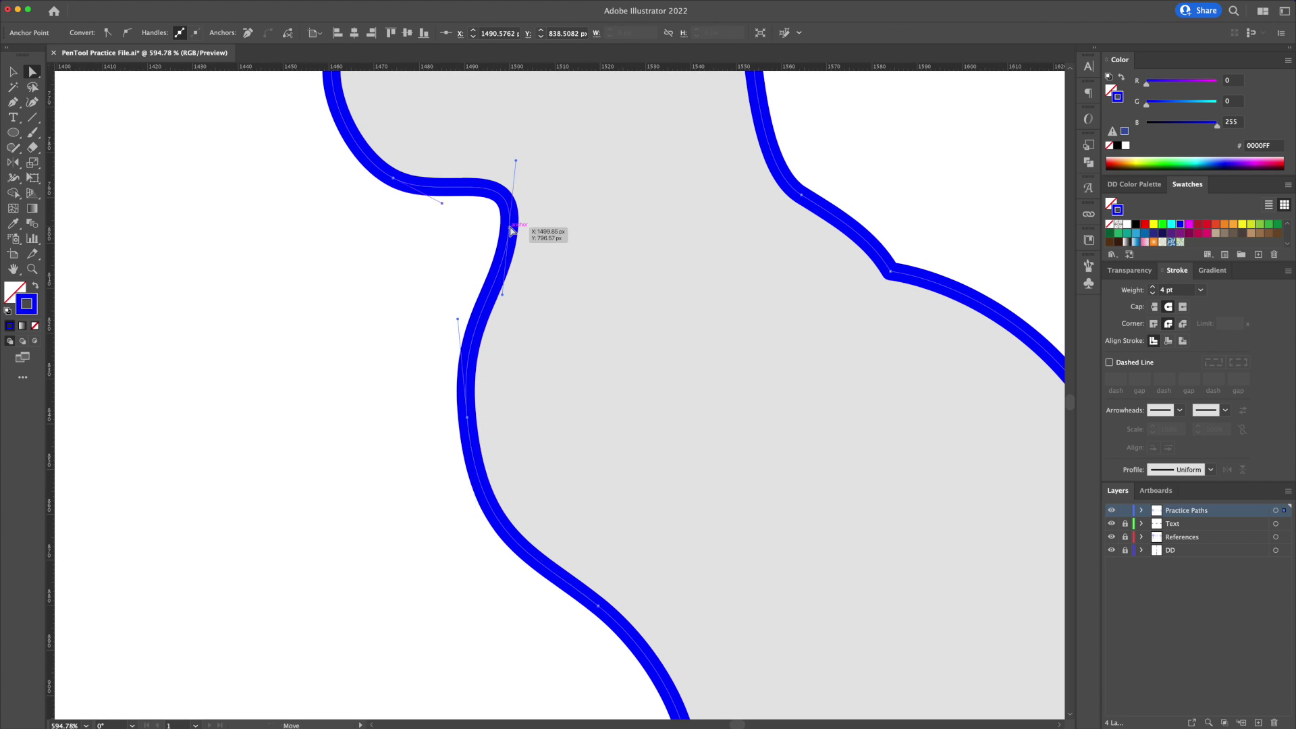
Step: Tilt the throat point's handles, nudge that point into place, and adjust the chin point's position and handle to match the template
{"action": "left_click_drag", "start_coordinate": [509, 227], "coordinate": [500, 168]}
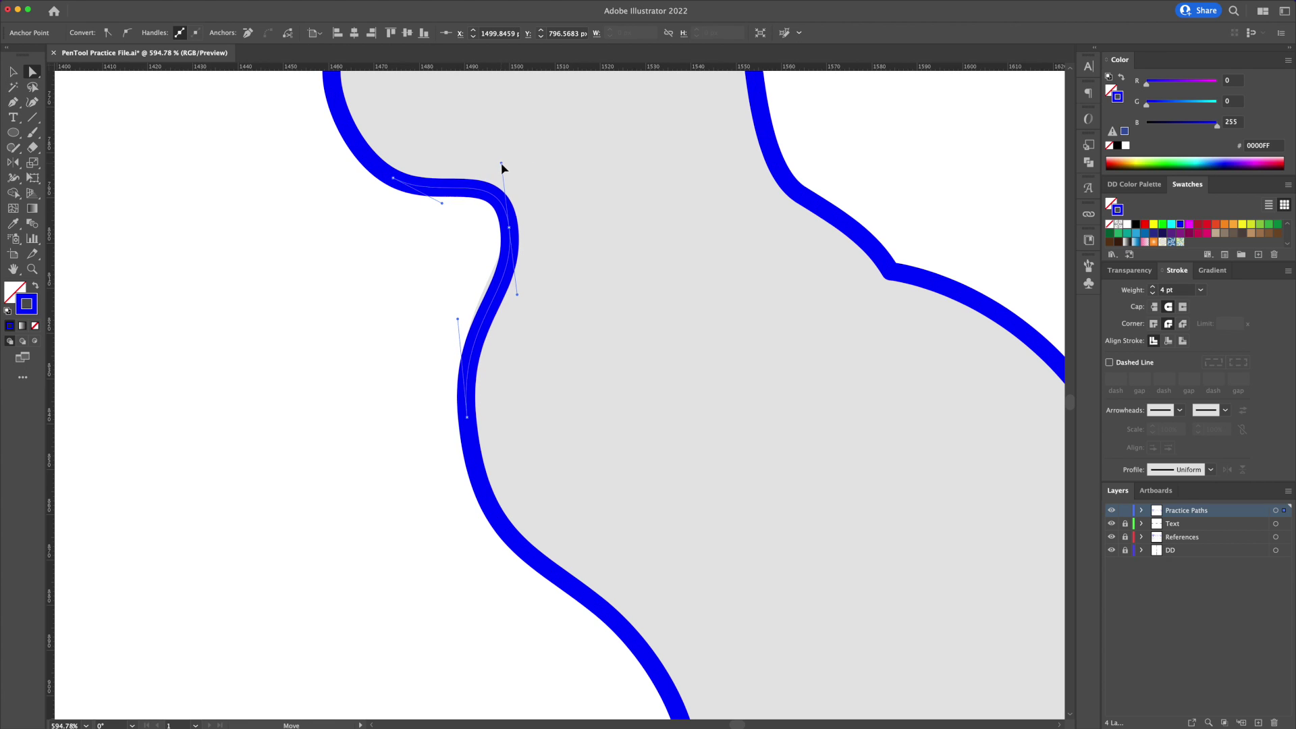
{"action": "left_click_drag", "start_coordinate": [509, 232], "coordinate": [500, 225]}
{"action": "scroll", "coordinate": [500, 225], "scroll_direction": "up", "scroll_amount": 5}
{"action": "scroll", "coordinate": [500, 226], "scroll_direction": "left", "scroll_amount": 3}
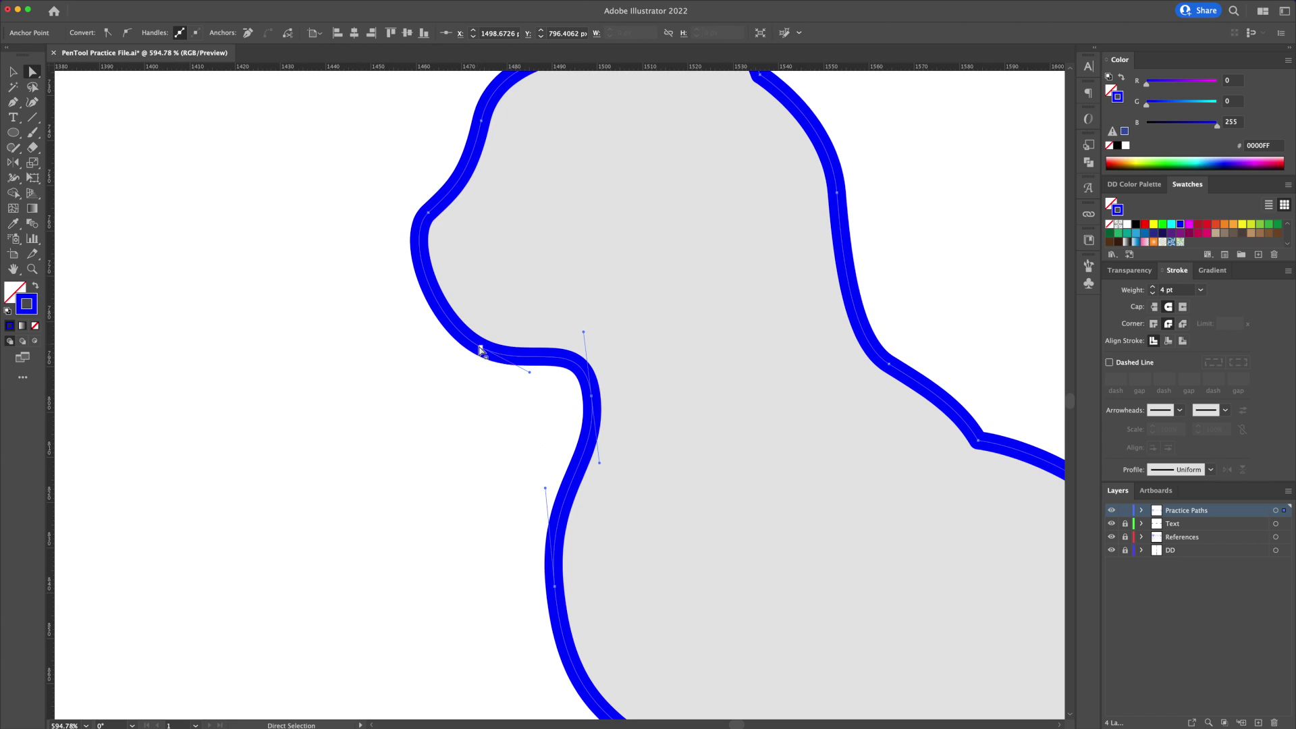
{"action": "left_click_drag", "start_coordinate": [481, 349], "coordinate": [500, 365]}
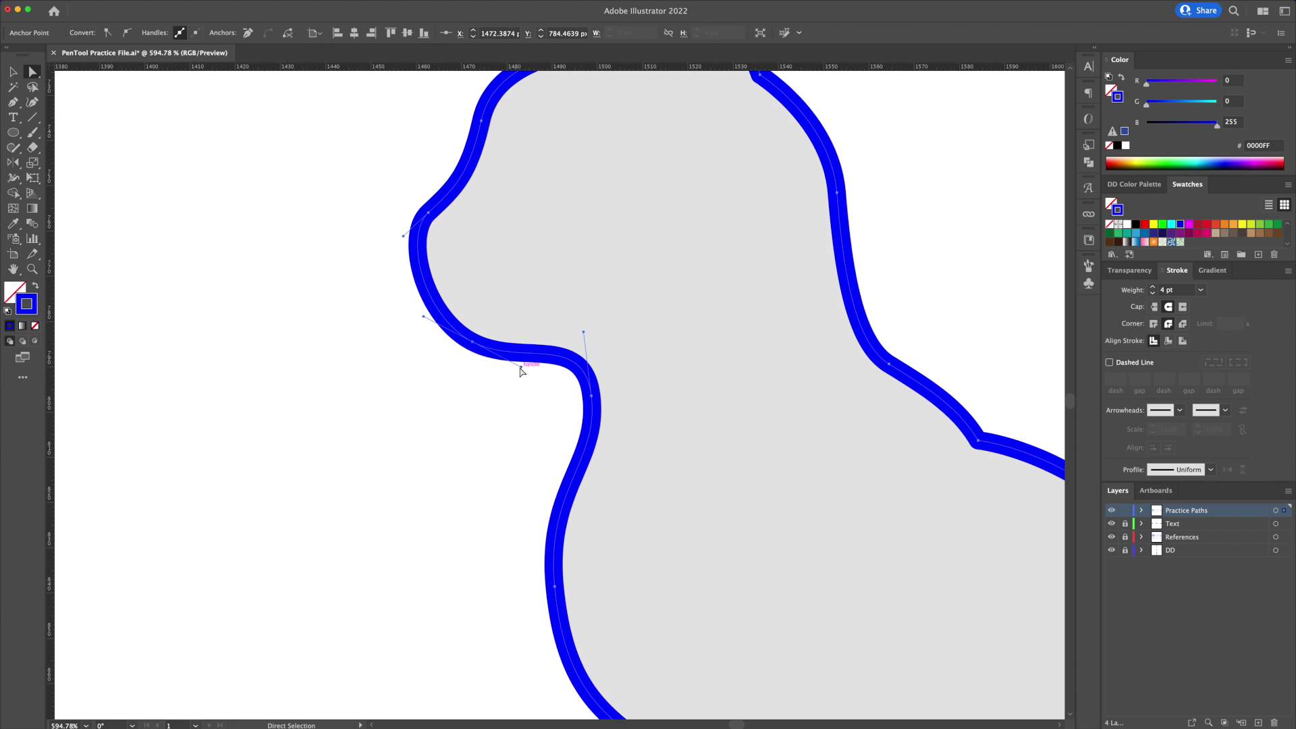
{"action": "left_click", "coordinate": [520, 370]}
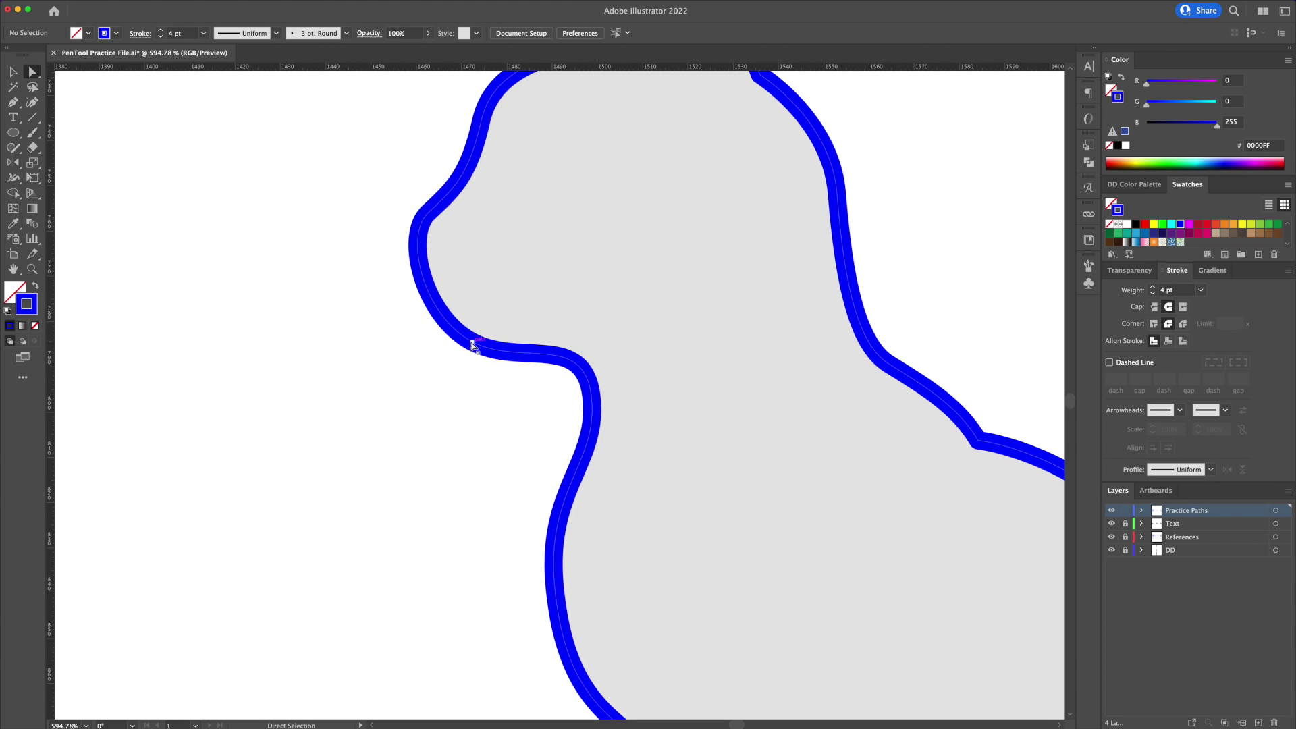
{"action": "left_click", "coordinate": [519, 367]}
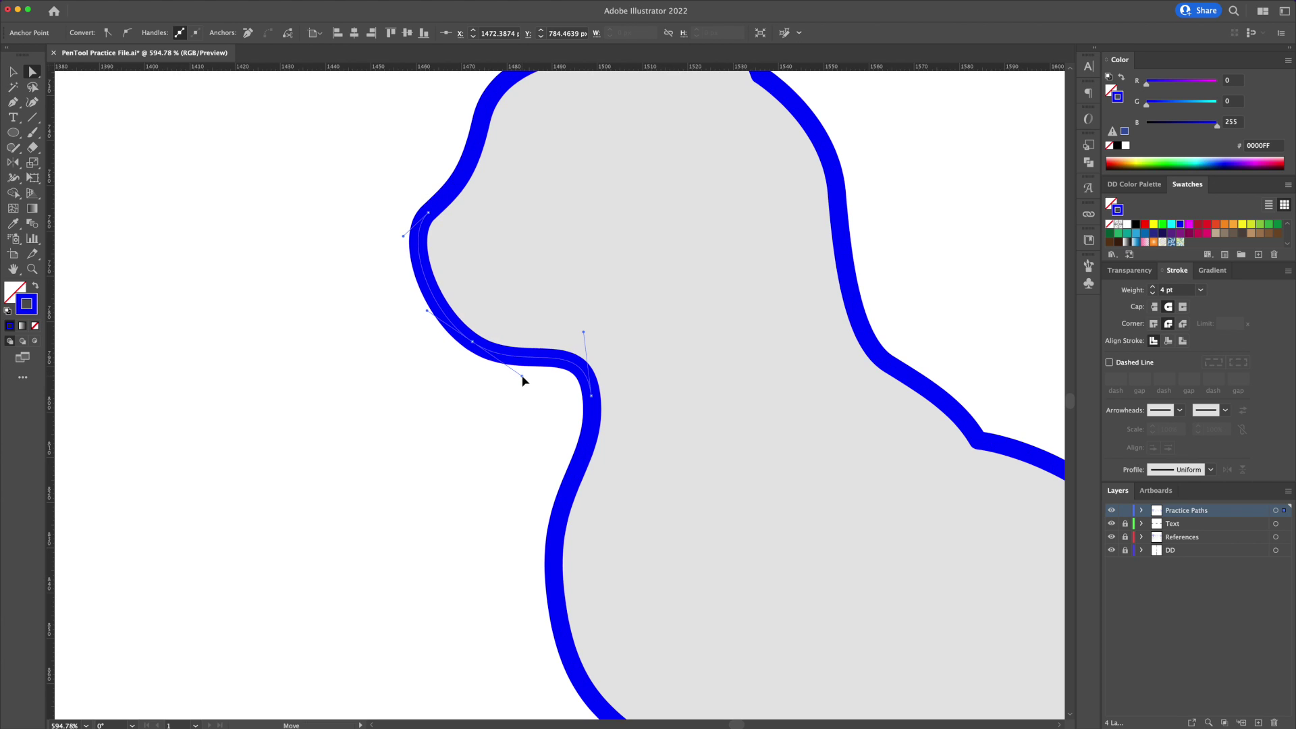
Step: Select the cat's nose point and adjust its handle toward the forehead to fit the template
{"action": "left_click_drag", "start_coordinate": [456, 249], "coordinate": [497, 387]}
{"action": "left_click", "coordinate": [470, 350]}
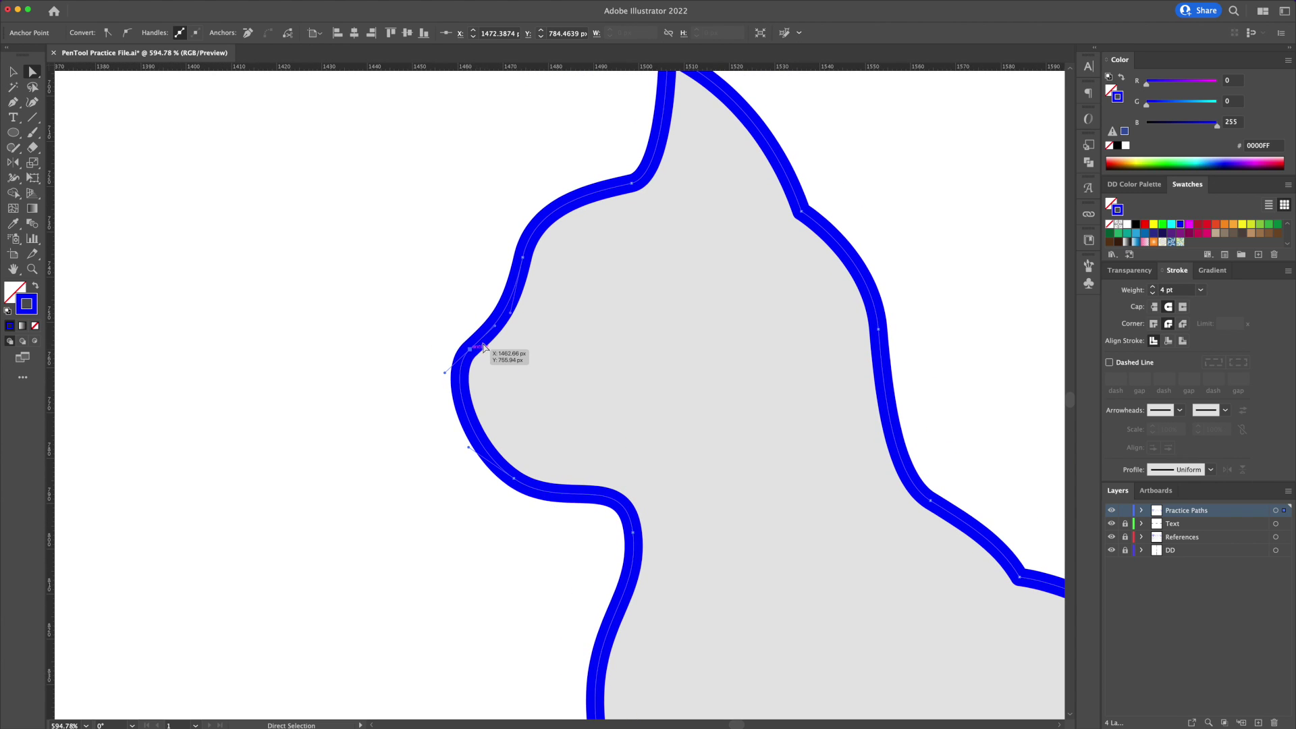
{"action": "left_click_drag", "start_coordinate": [494, 326], "coordinate": [493, 325]}
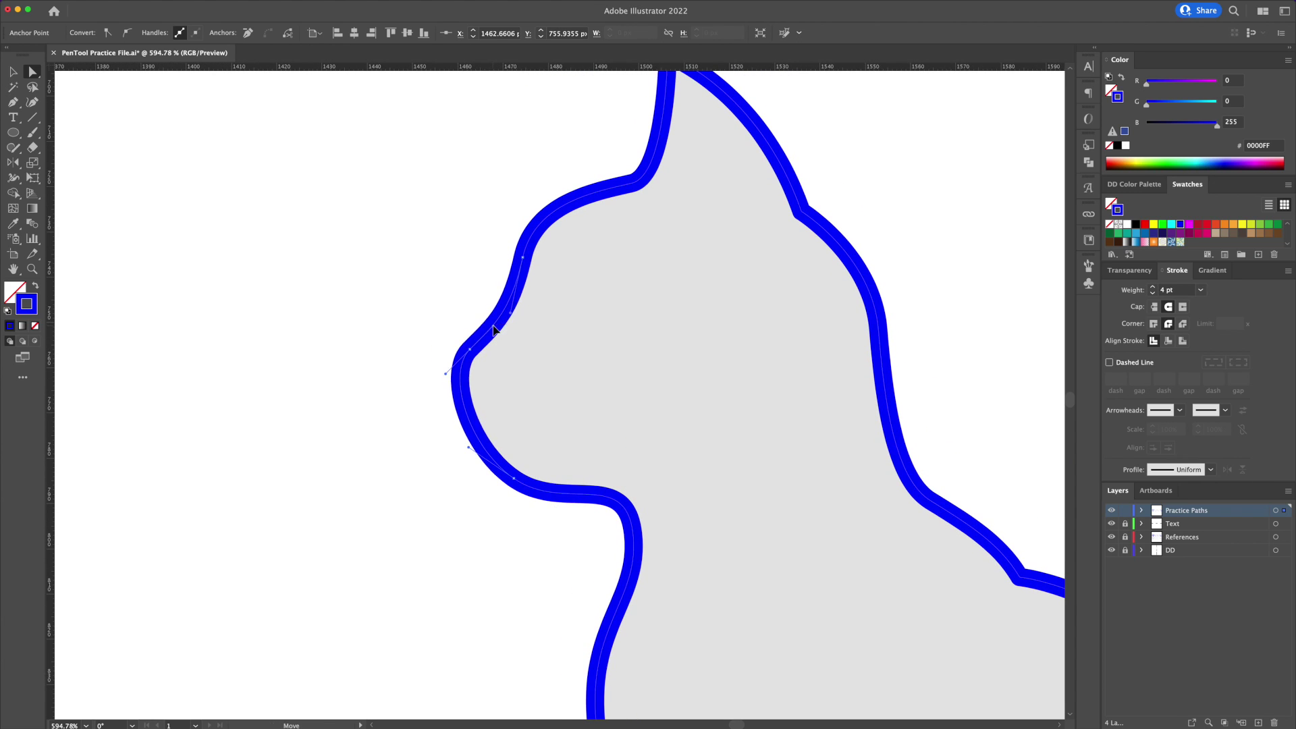